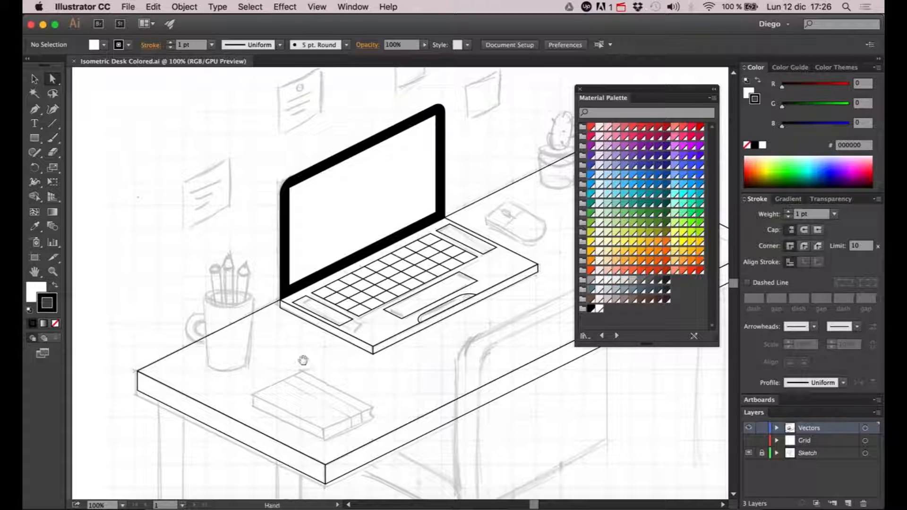
# Isolate the cube group above the artboard, fill its top face with Blue 400 and remove that face's stroke
pyautogui.moveTo(304, 364); pyautogui.dragTo(335, 464)
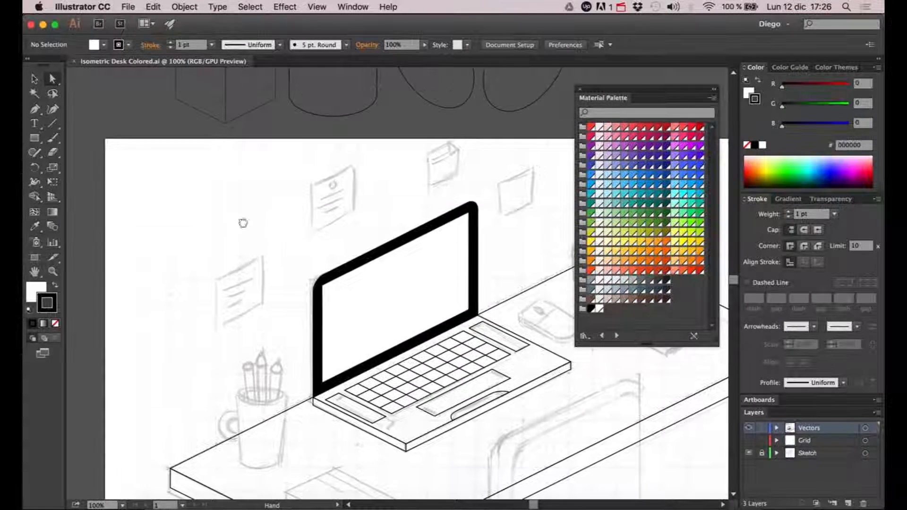
pyautogui.moveTo(238, 206); pyautogui.dragTo(258, 292)
pyautogui.press('v')
pyautogui.click(227, 123)
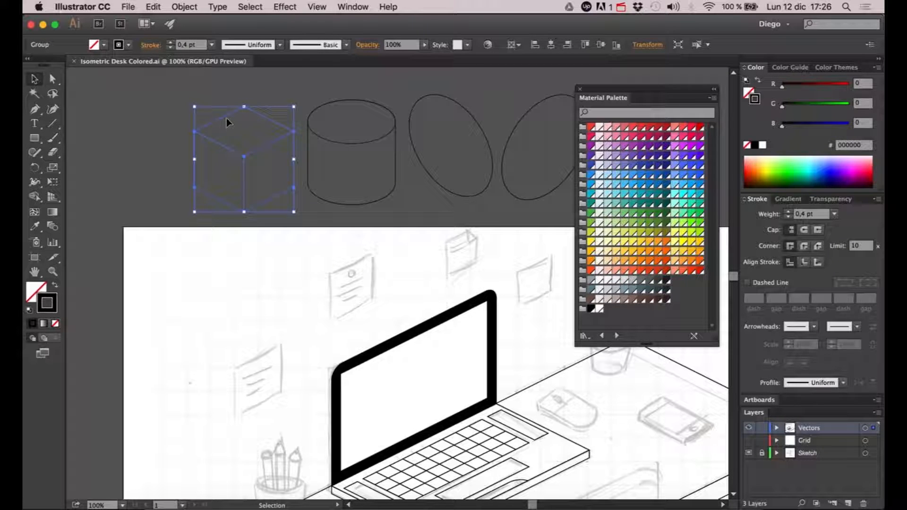
pyautogui.doubleClick(226, 117)
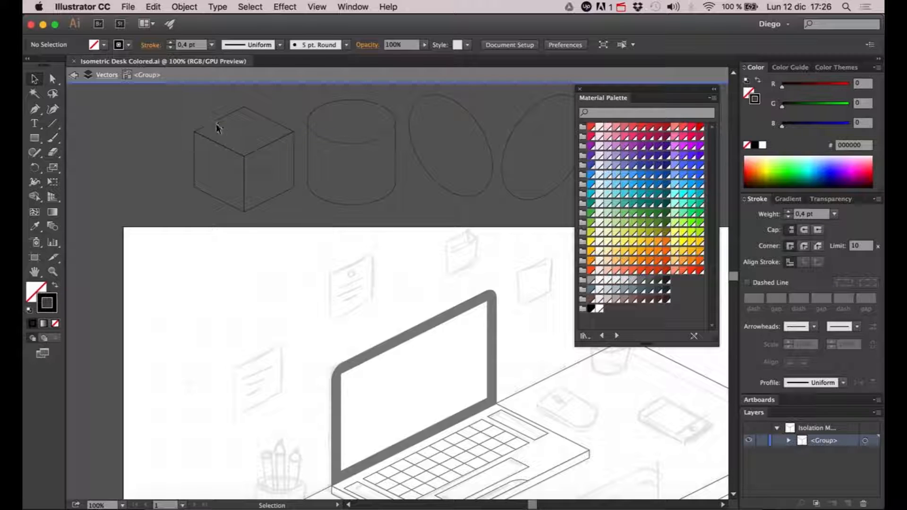
pyautogui.click(218, 125)
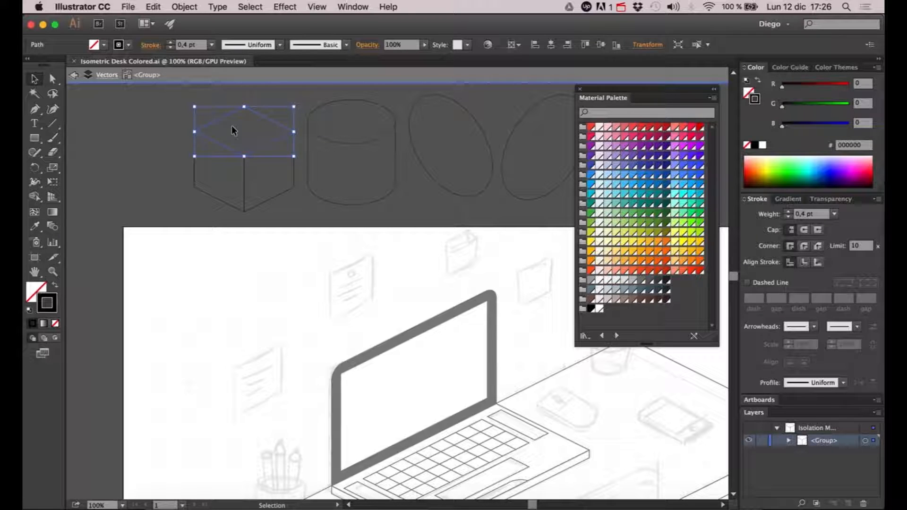
pyautogui.press('x')
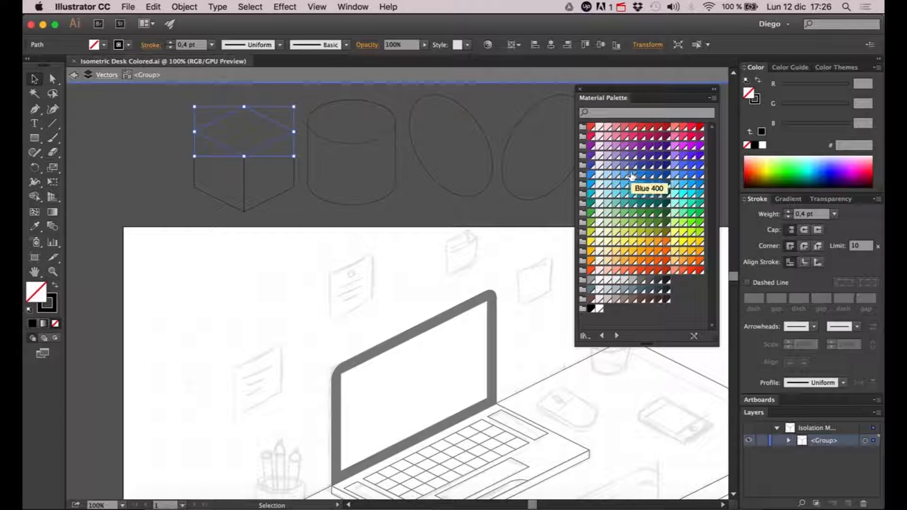
pyautogui.click(632, 176)
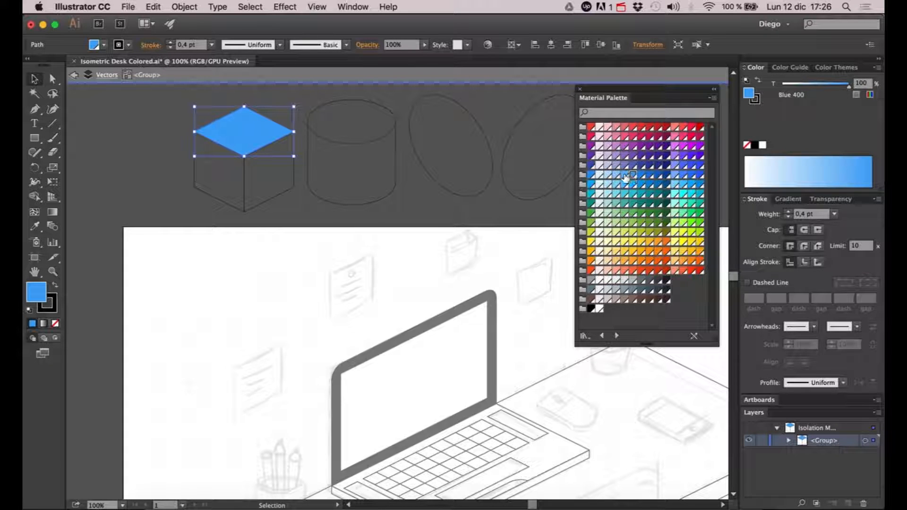
pyautogui.press('x')
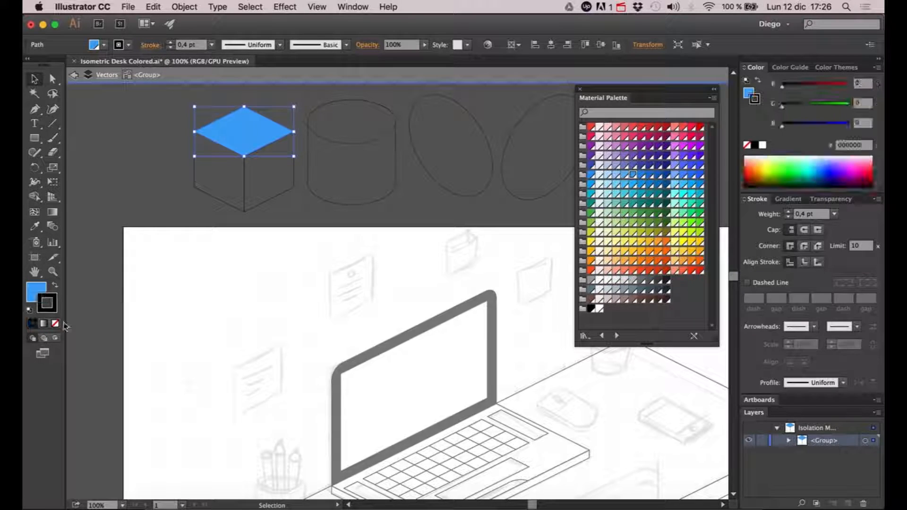
pyautogui.click(55, 324)
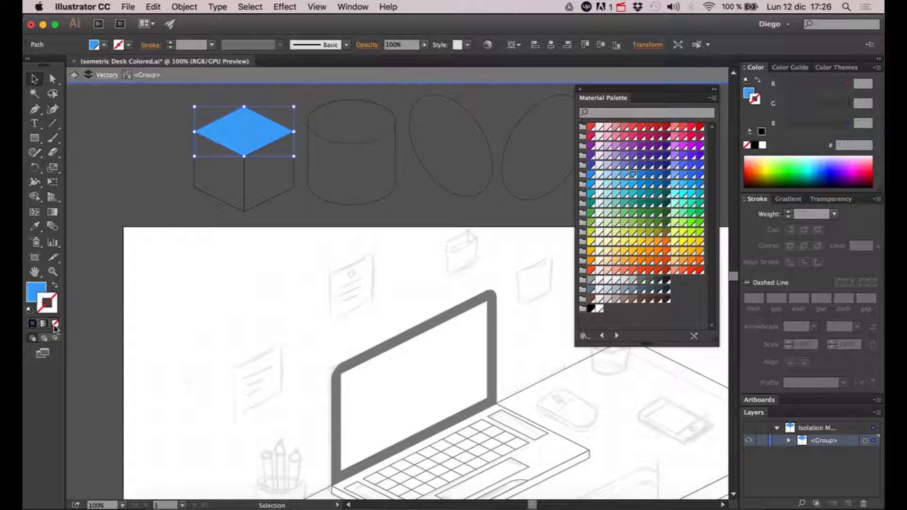
# Fill the cube's left face with Blue 600 and remove its stroke
pyautogui.click(178, 206)
pyautogui.click(223, 208)
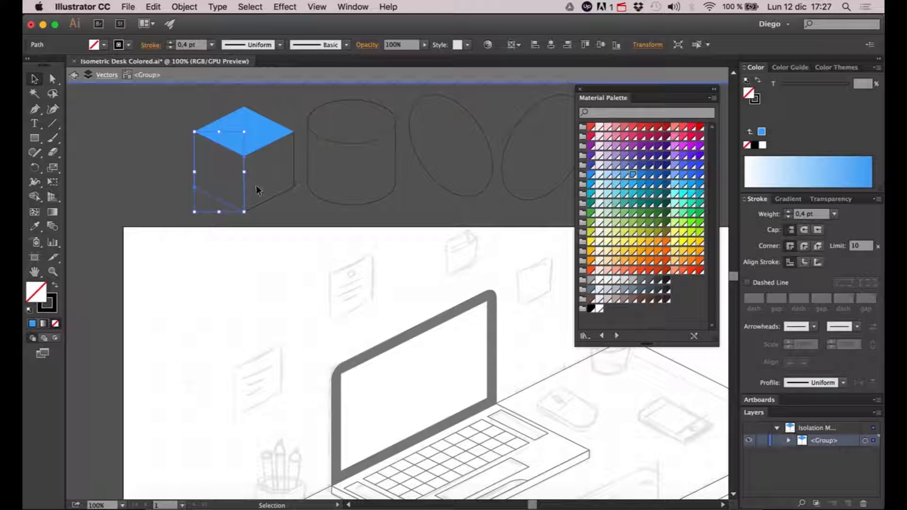
pyautogui.click(268, 213)
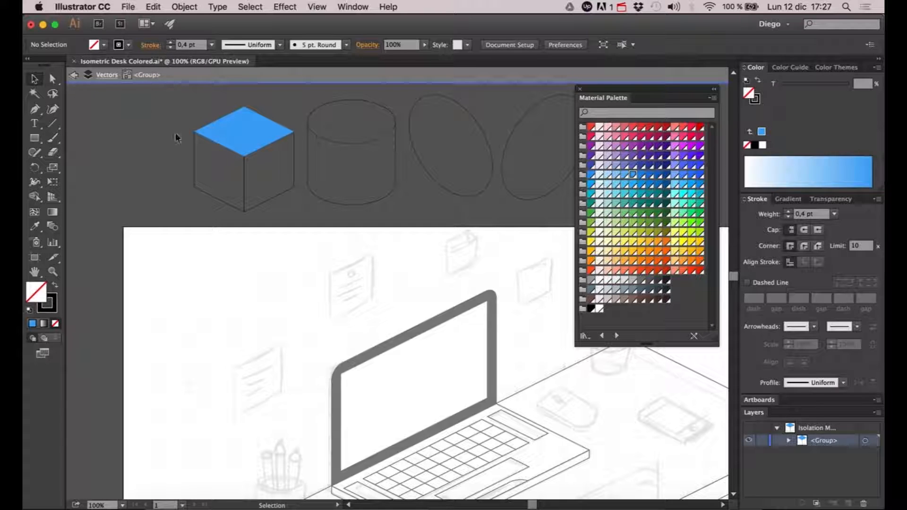
pyautogui.click(193, 147)
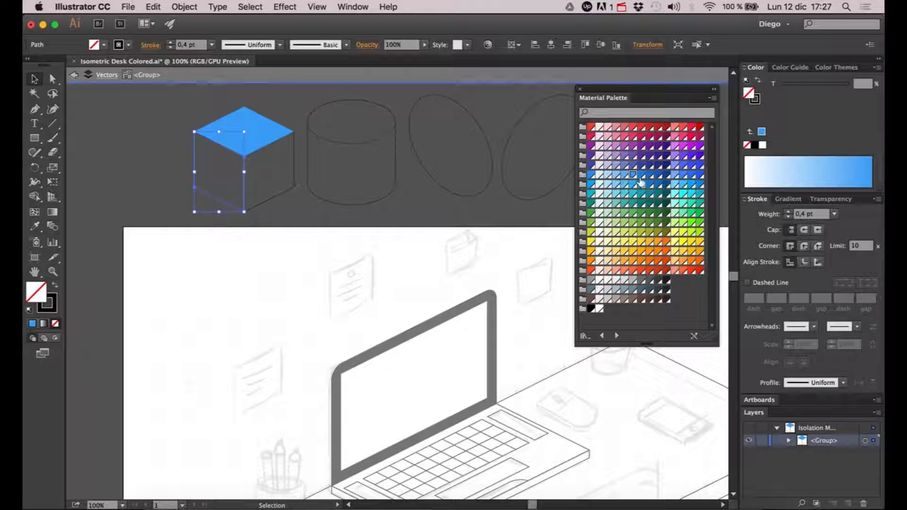
pyautogui.click(642, 176)
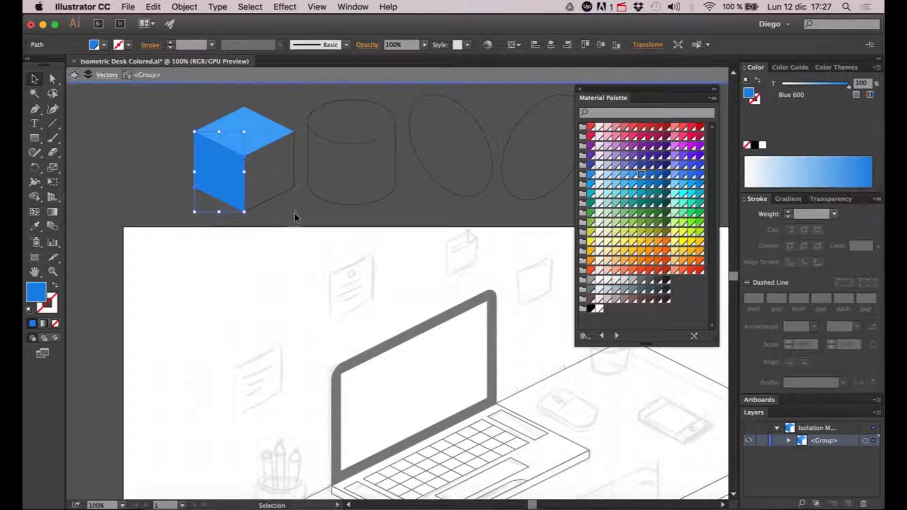
# Fill the cube's right face with Blue 800, remove its stroke and deselect it
pyautogui.click(290, 197)
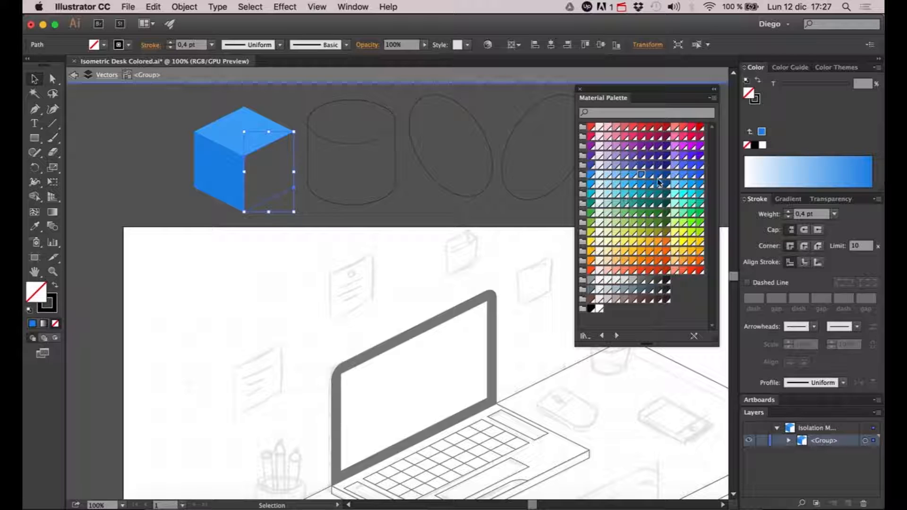
pyautogui.click(658, 175)
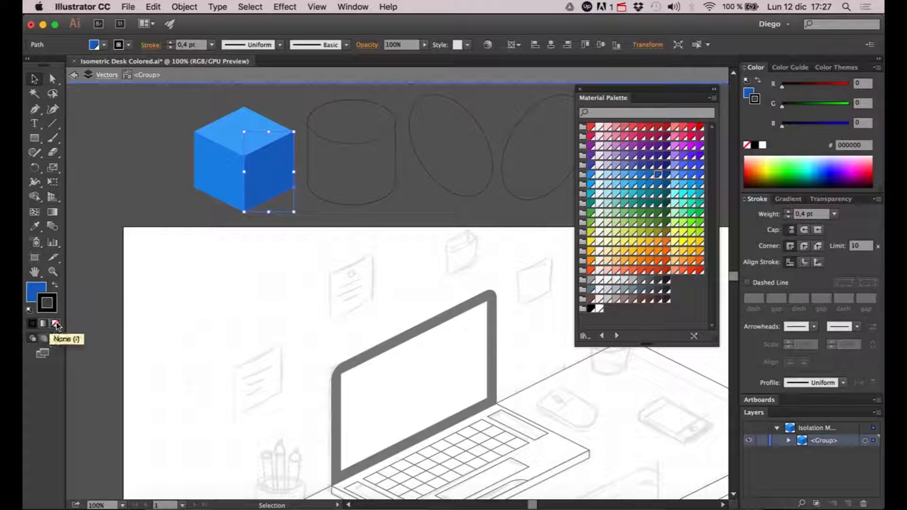
pyautogui.click(136, 180)
pyautogui.moveTo(136, 180); pyautogui.dragTo(142, 192)
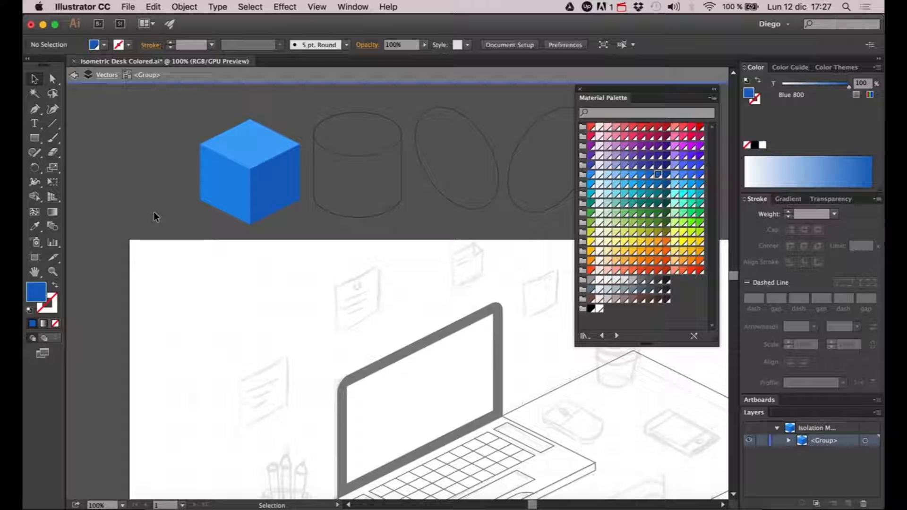
# Check the fill colour of each of the cube's three faces and exit the group's isolation mode
pyautogui.click(259, 133)
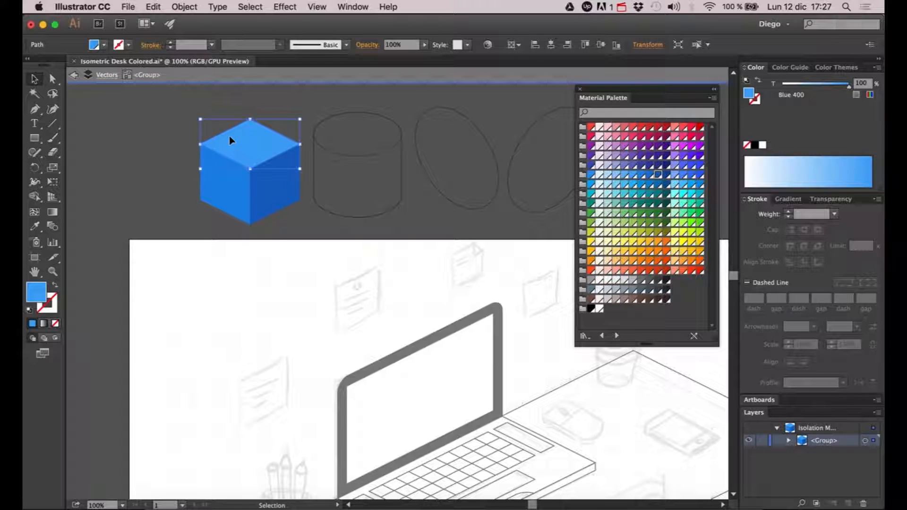
pyautogui.click(221, 173)
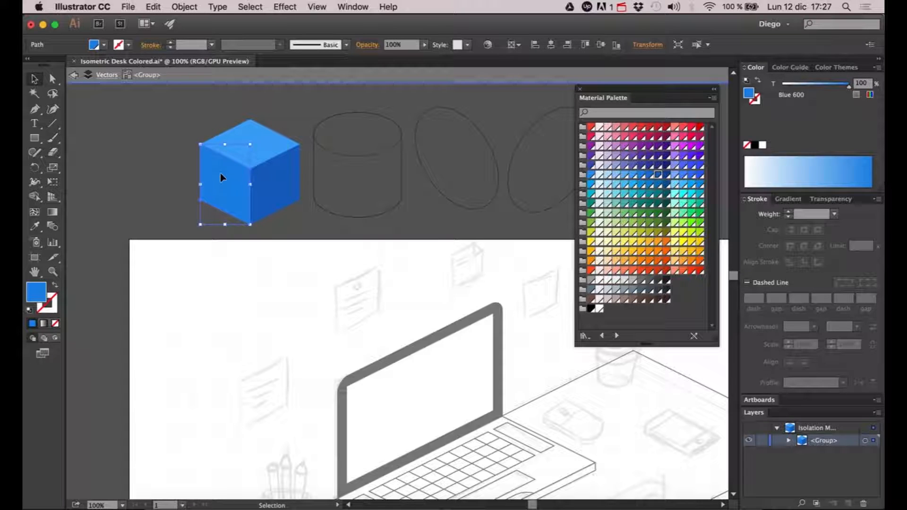
pyautogui.click(275, 179)
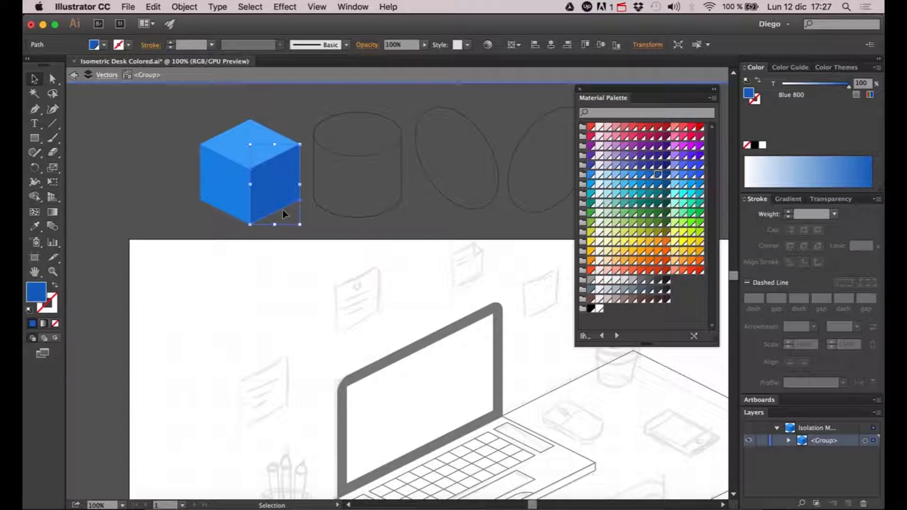
pyautogui.click(285, 247)
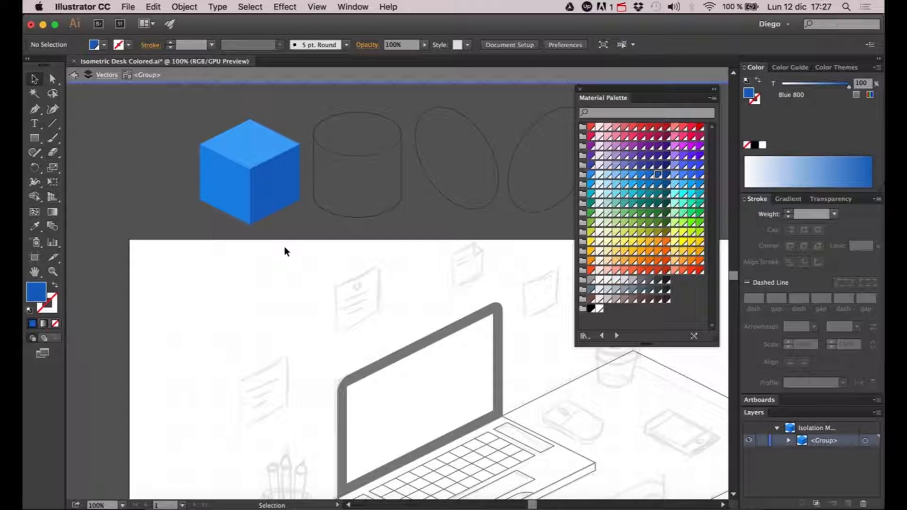
pyautogui.doubleClick(283, 249)
# Fill the top surface of the laptop base with Grey 200 and remove its stroke
pyautogui.moveTo(283, 248); pyautogui.dragTo(241, 201)
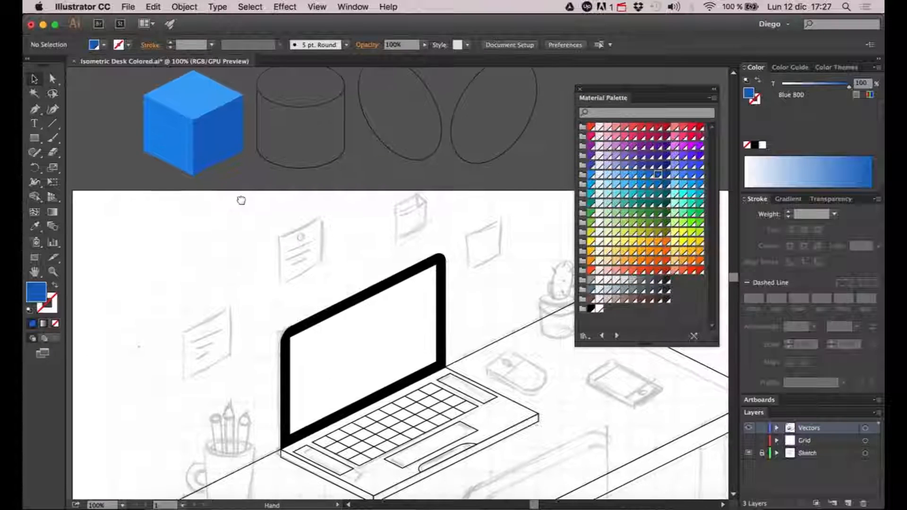
pyautogui.scroll(-3, 262, 213)
pyautogui.scroll(-5, 262, 213)
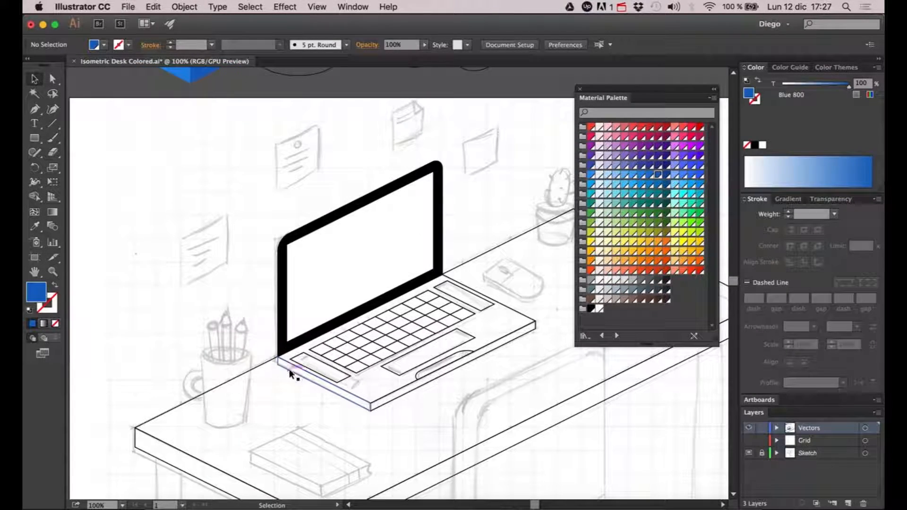
pyautogui.scroll(2, 289, 378)
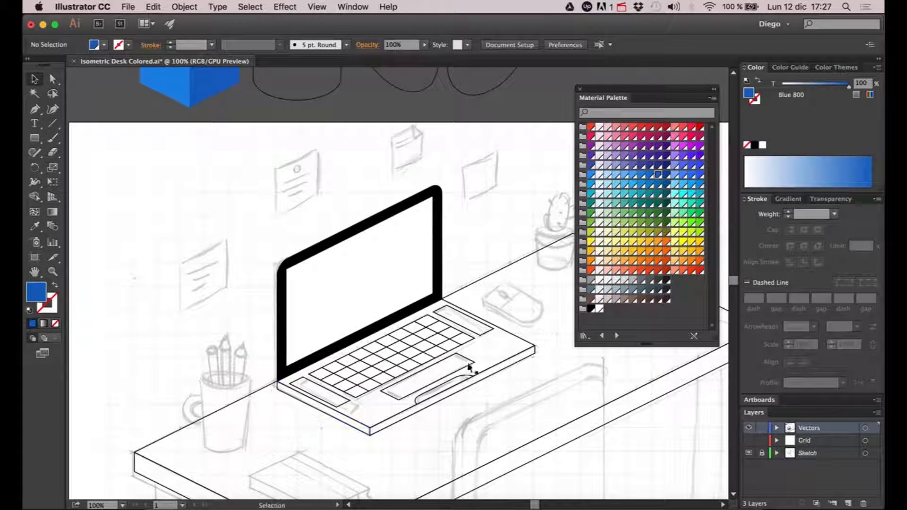
pyautogui.click(502, 332)
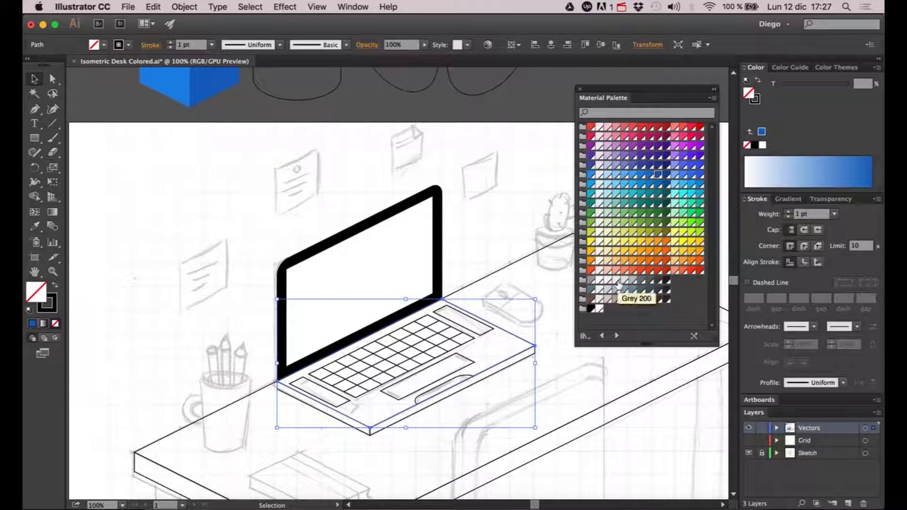
pyautogui.click(618, 283)
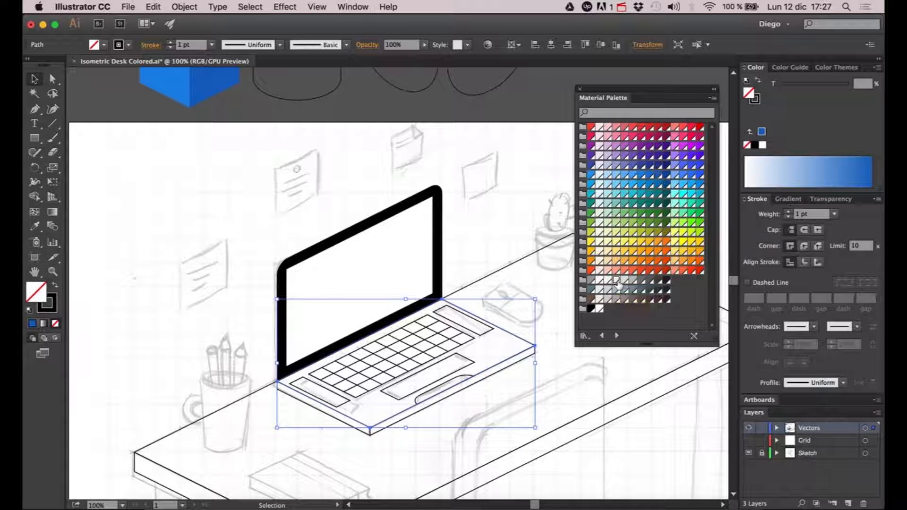
pyautogui.click(48, 303)
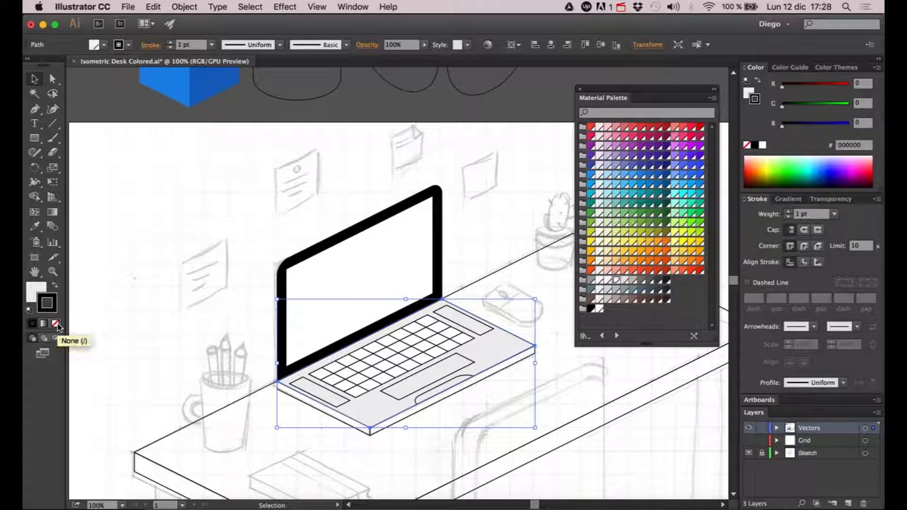
pyautogui.click(56, 324)
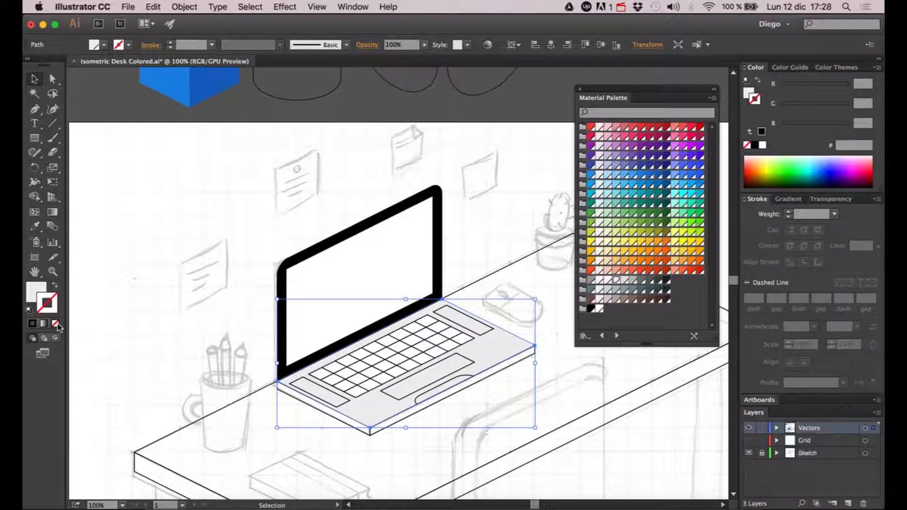
pyautogui.click(115, 331)
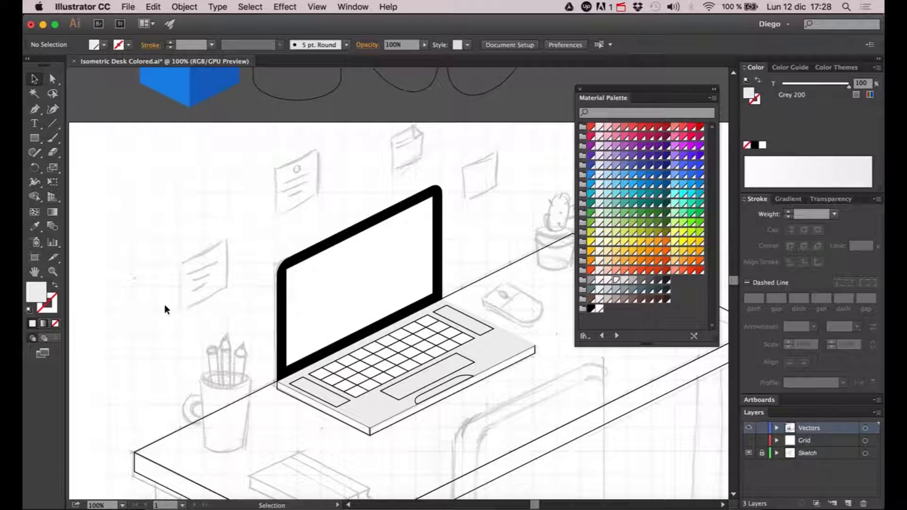
# Fill the left side face of the laptop base with Grey 400 and remove its stroke
pyautogui.press('space')
pyautogui.moveTo(169, 338); pyautogui.dragTo(213, 259)
pyautogui.click(354, 333)
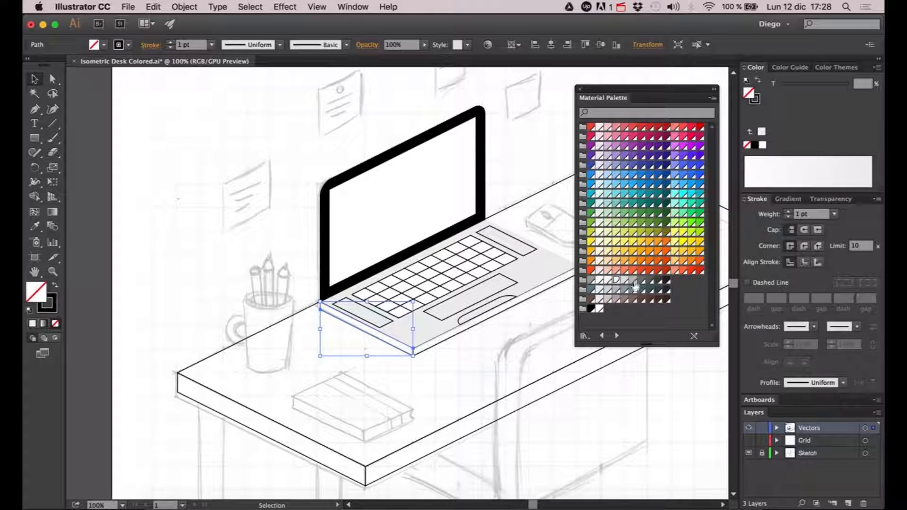
pyautogui.click(634, 280)
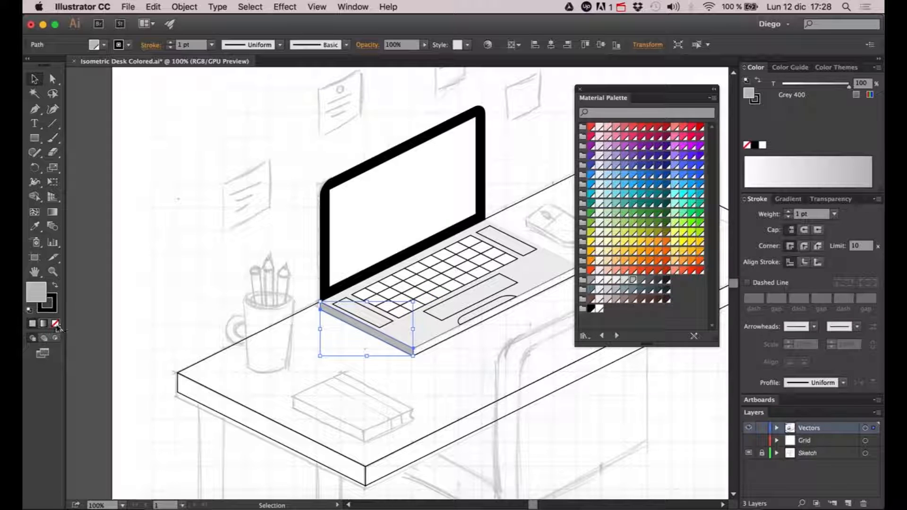
pyautogui.click(55, 323)
pyautogui.click(307, 325)
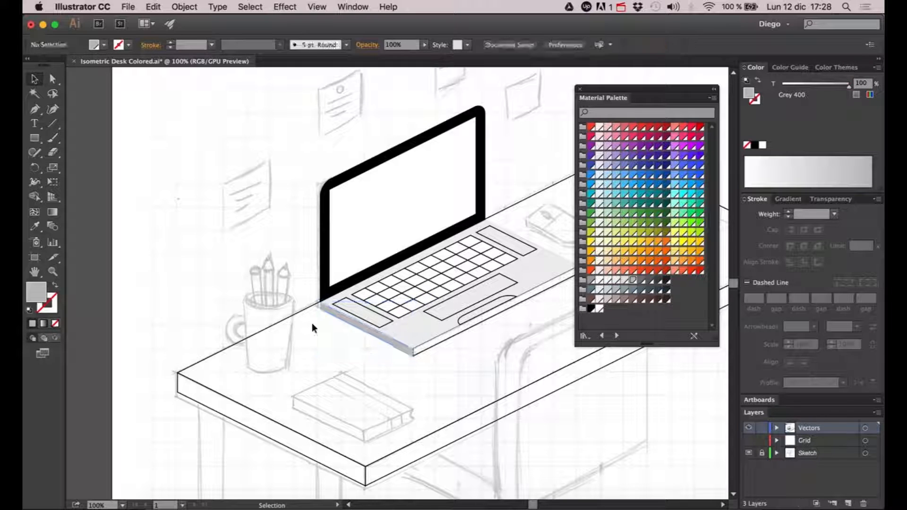
# Fill the front side face of the laptop base with Grey 600 and remove its stroke
pyautogui.click(447, 341)
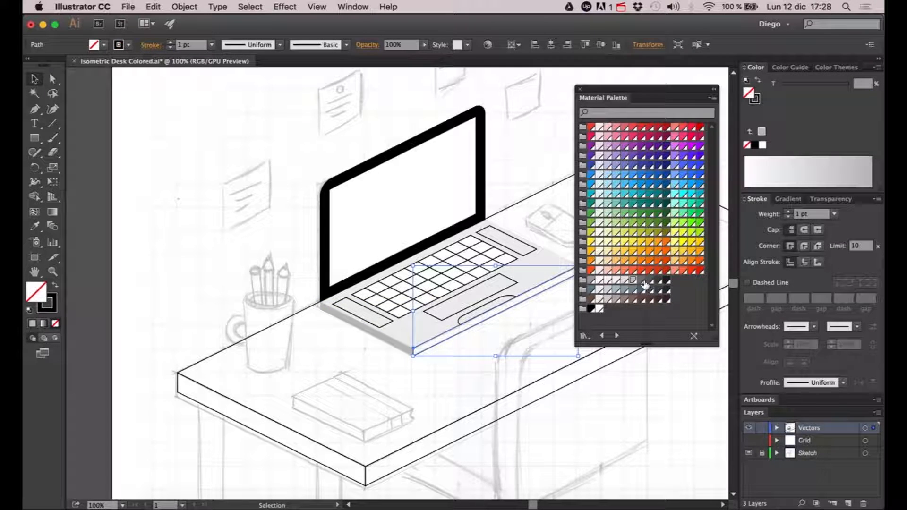
pyautogui.click(641, 281)
pyautogui.press('x')
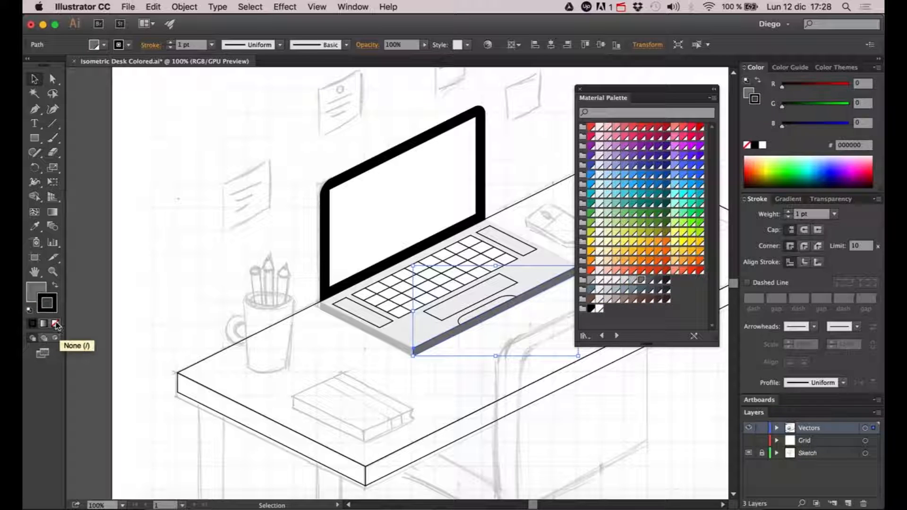
pyautogui.click(55, 323)
pyautogui.click(214, 287)
# Fill the thumb notch at the front edge of the laptop base with Grey 600 and remove its stroke
pyautogui.hscroll(3, 214, 288)
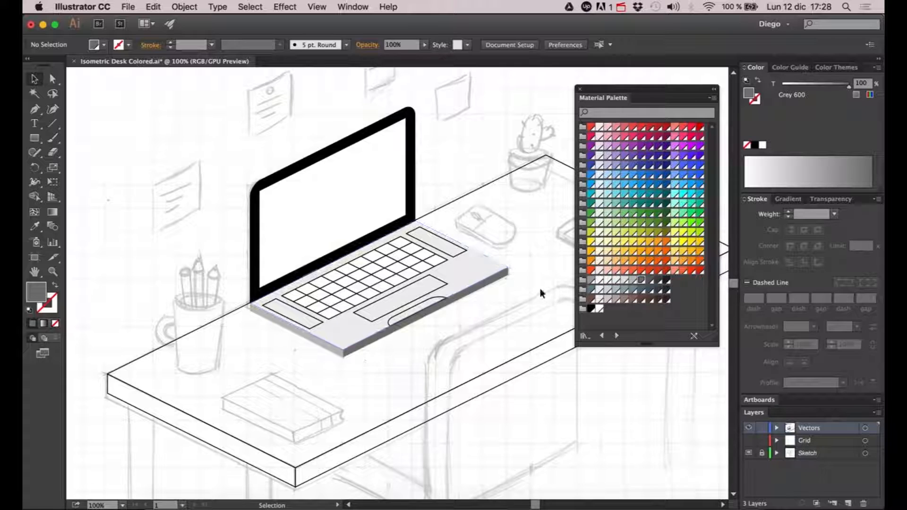
pyautogui.scroll(1, 450, 312)
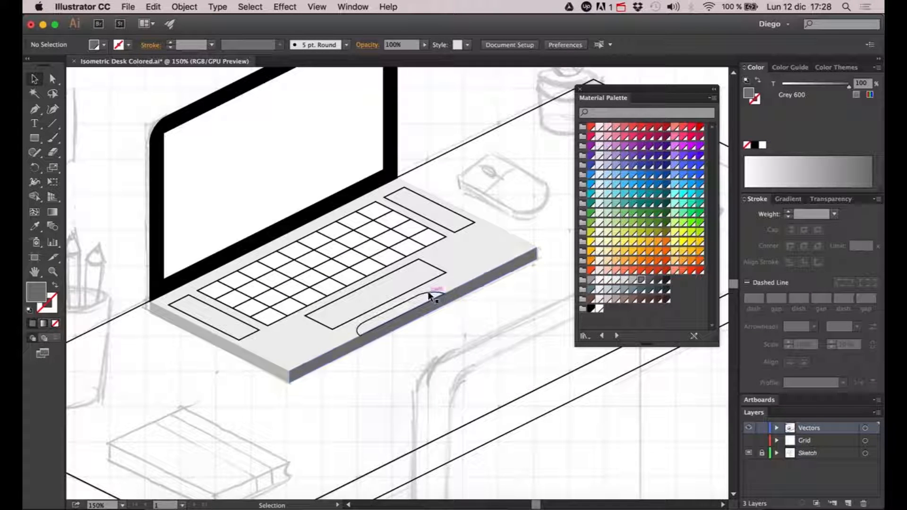
pyautogui.click(429, 296)
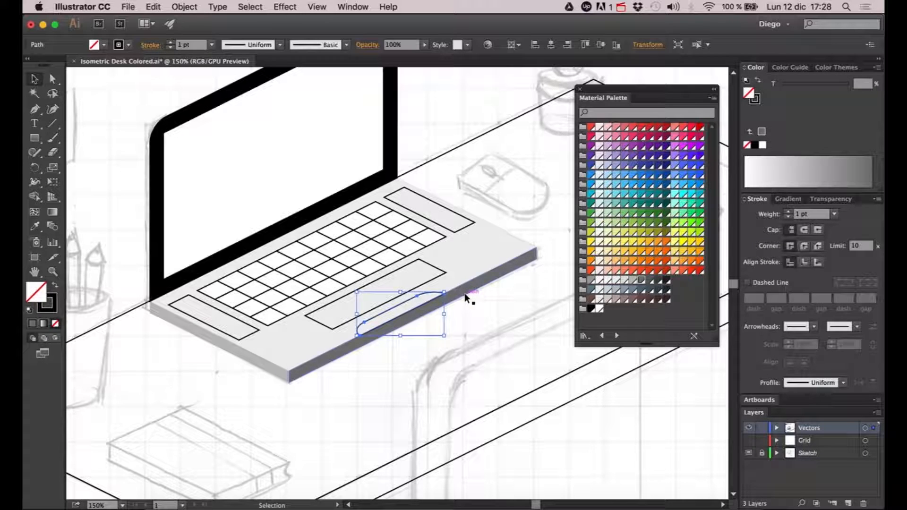
pyautogui.click(642, 282)
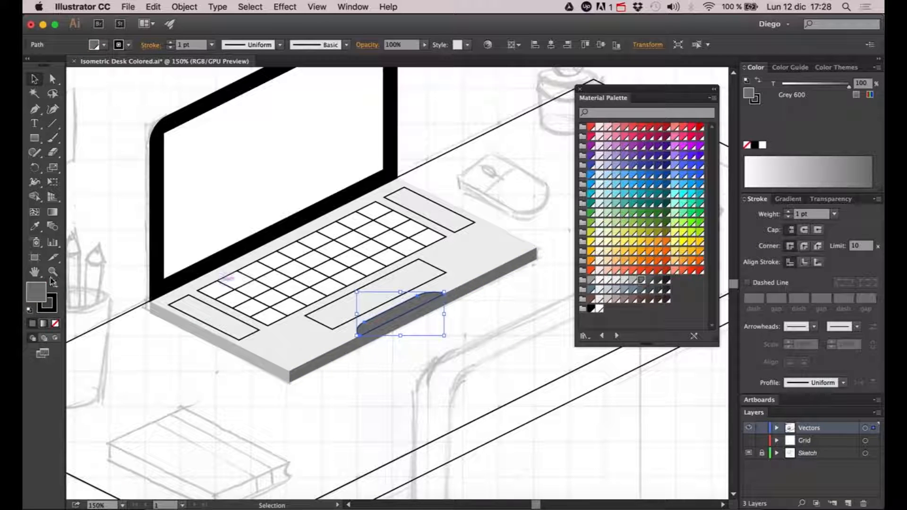
pyautogui.press('x')
pyautogui.click(56, 324)
pyautogui.click(451, 361)
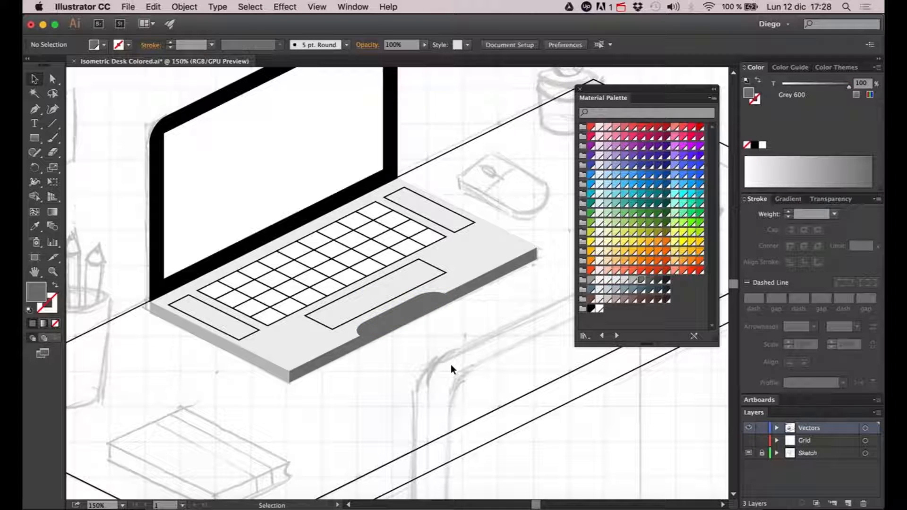
# Lower the Grey 600 tint of the laptop's thumb notch to 78%
pyautogui.scroll(3, 387, 314)
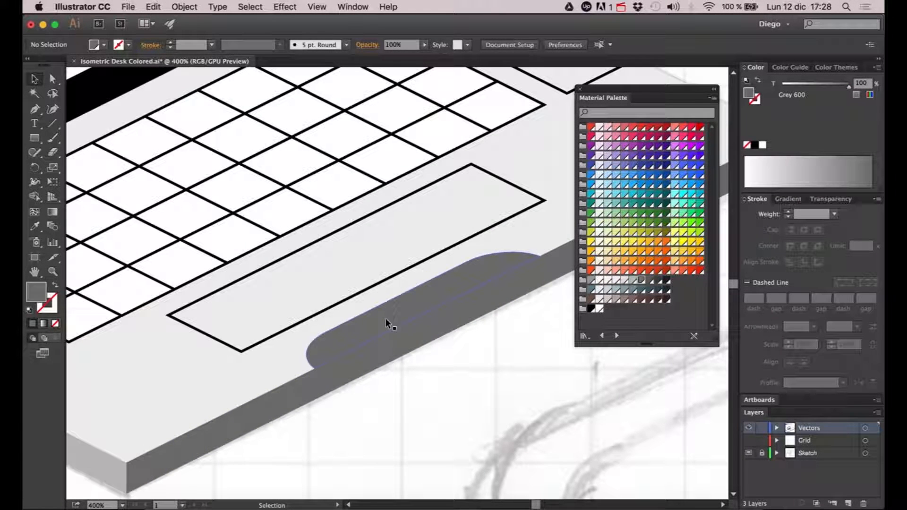
pyautogui.click(386, 319)
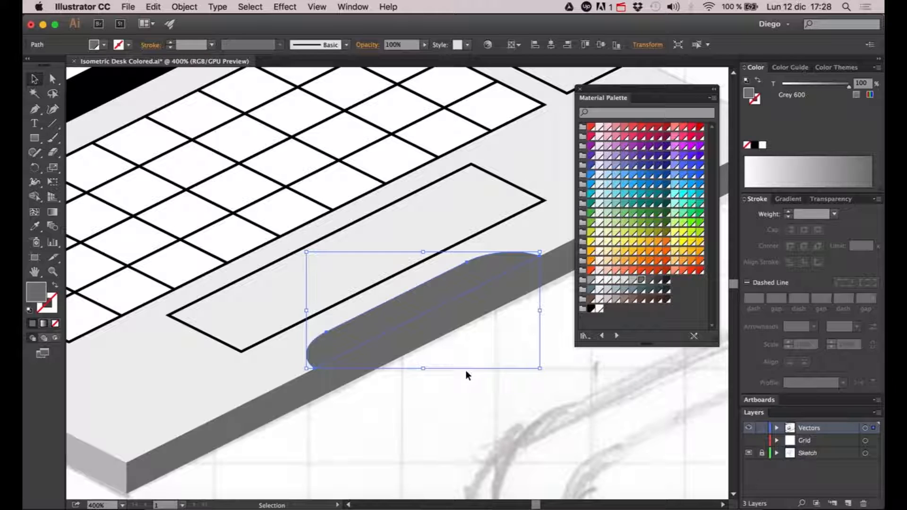
pyautogui.scroll(-1, 465, 370)
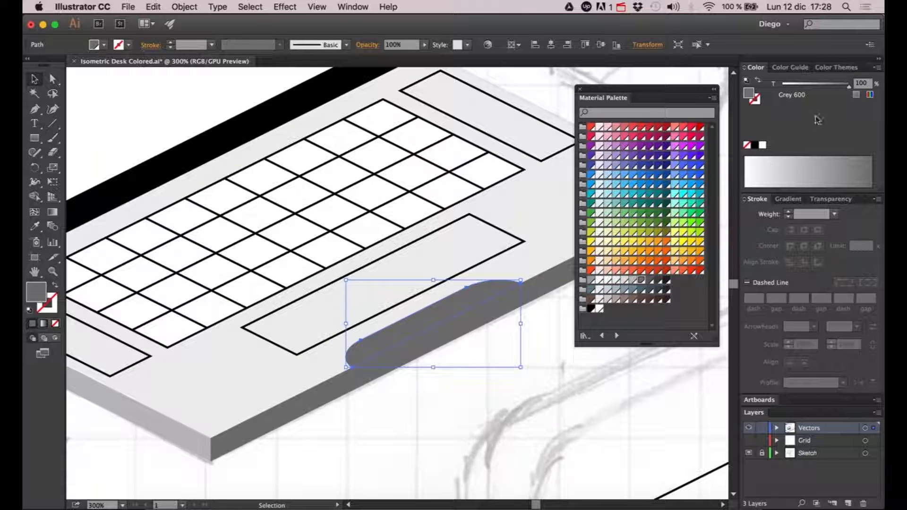
pyautogui.moveTo(848, 89); pyautogui.dragTo(834, 87)
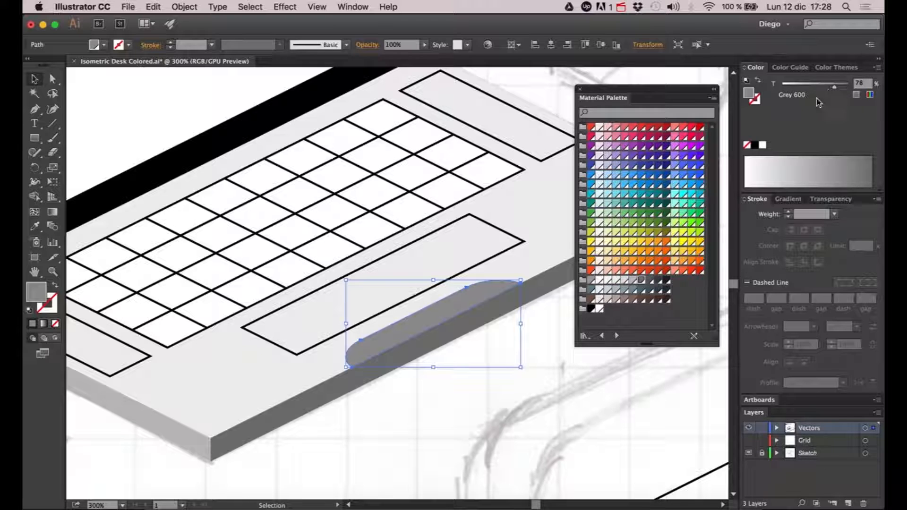
pyautogui.click(439, 358)
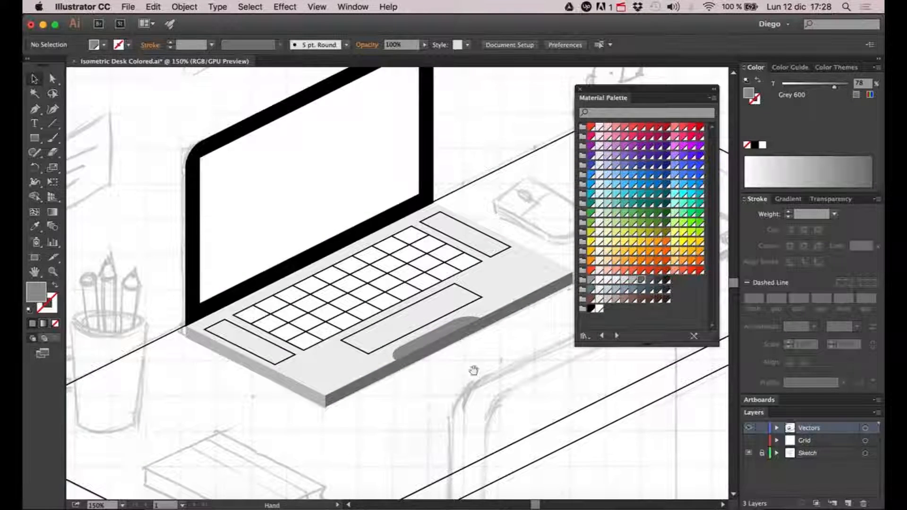
# Split the trackpad outline into two open paths by cutting it with Scissors at its uppermost and lowermost corners
pyautogui.scroll(-3, 446, 361)
pyautogui.hscroll(3, 446, 361)
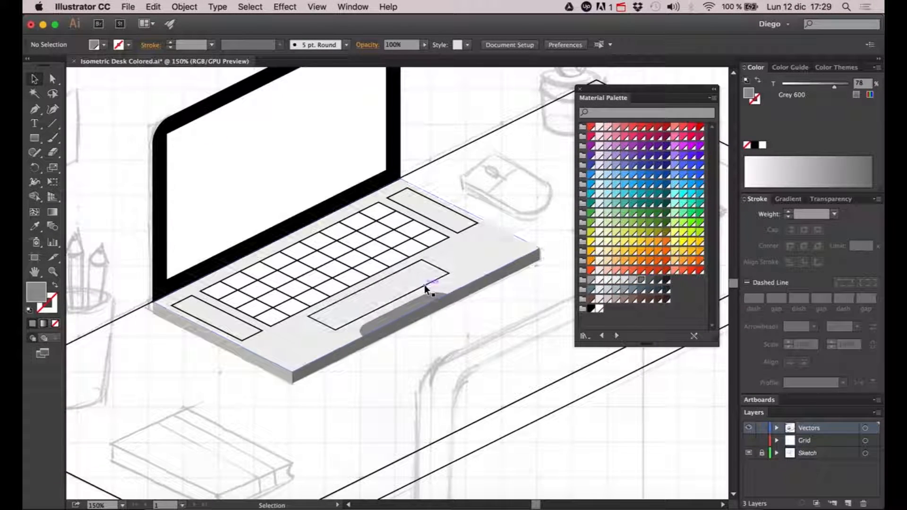
pyautogui.click(424, 285)
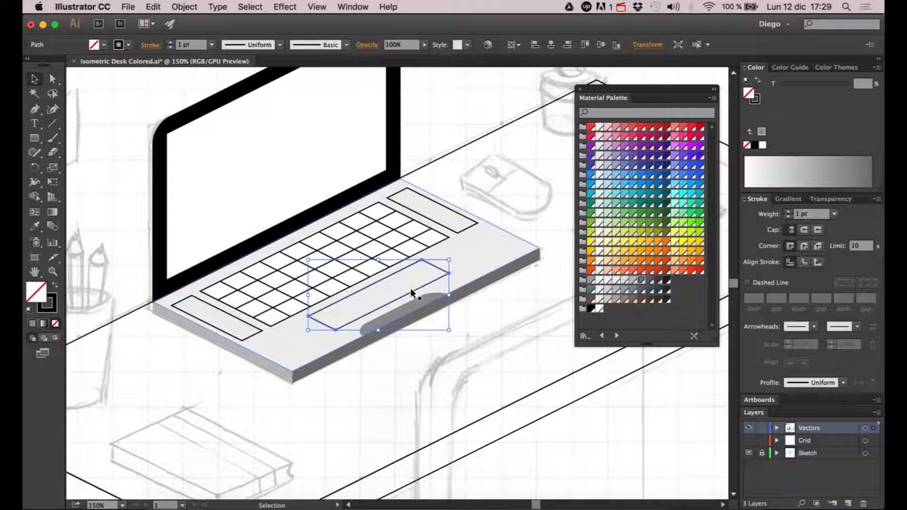
pyautogui.click(427, 359)
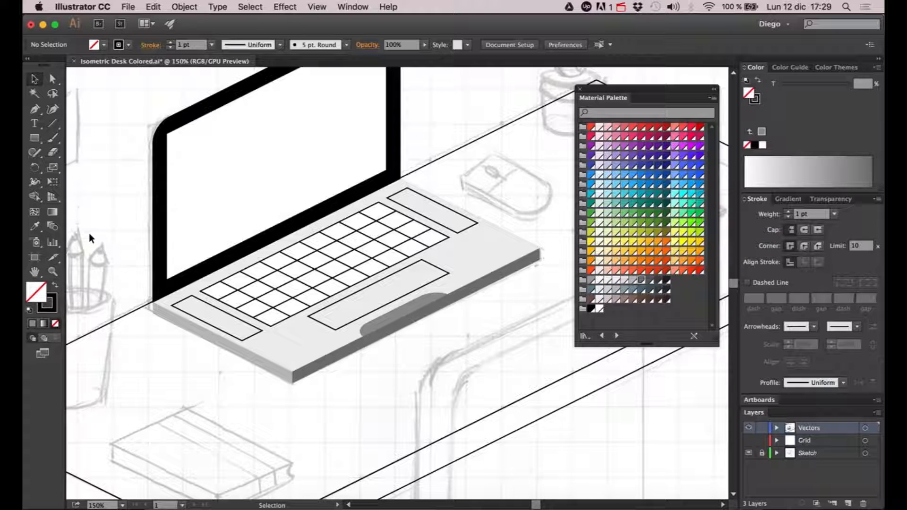
pyautogui.press('c')
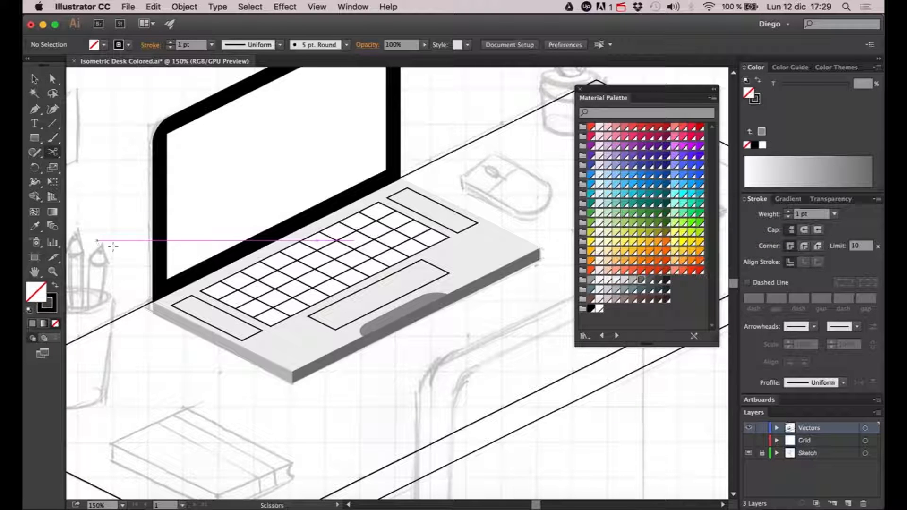
pyautogui.click(422, 259)
pyautogui.click(336, 330)
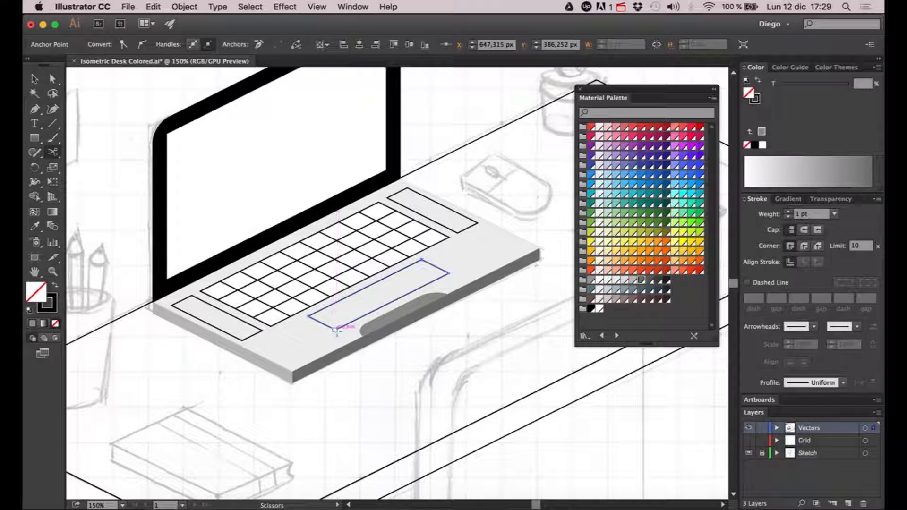
pyautogui.press('v')
pyautogui.click(403, 382)
pyautogui.click(435, 276)
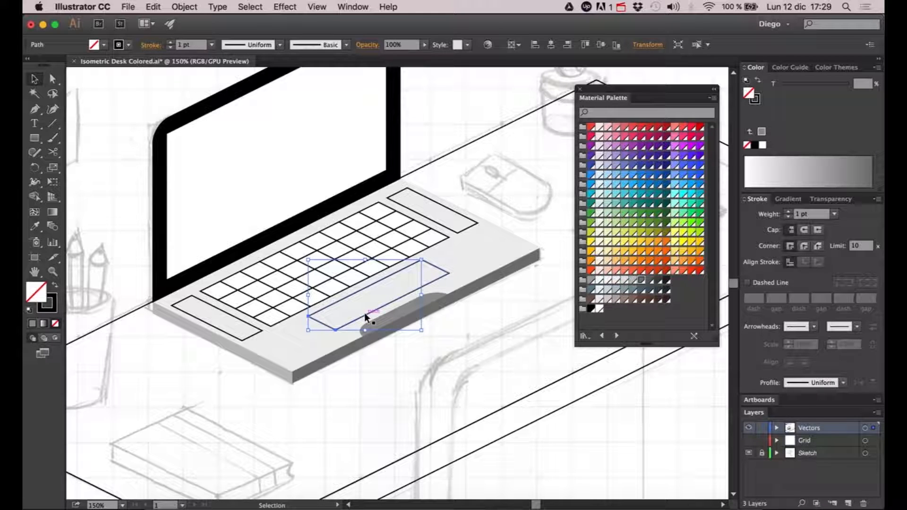
pyautogui.click(378, 358)
pyautogui.rightClick(673, 506)
pyautogui.click(687, 421)
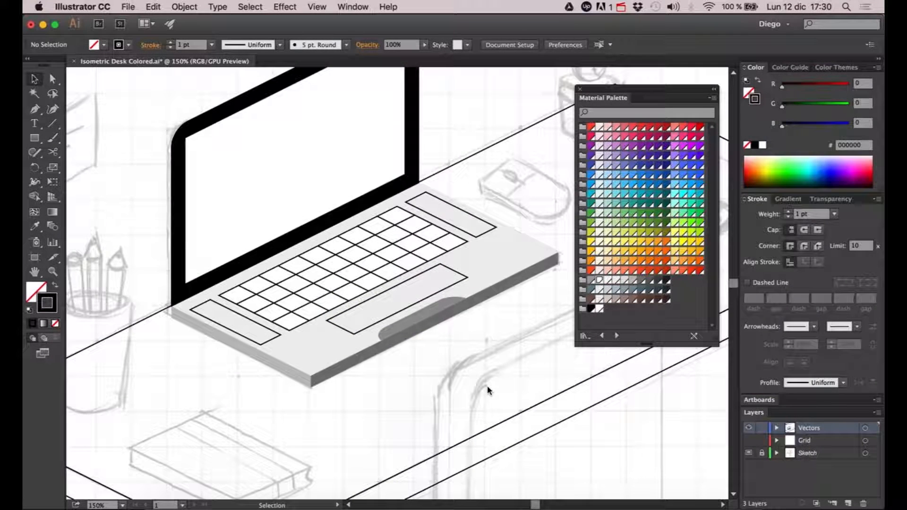
# Set the stroke of the lower-right half of the trackpad outline to white
pyautogui.click(442, 285)
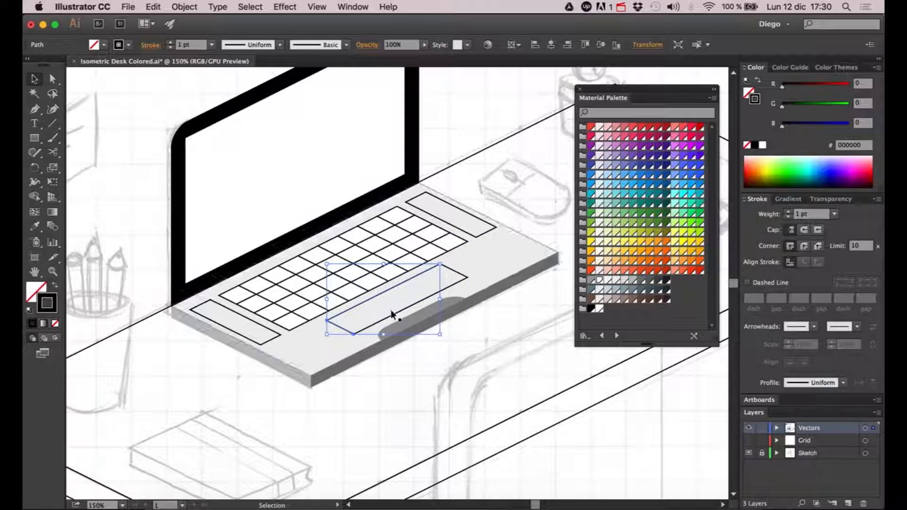
pyautogui.moveTo(391, 312); pyautogui.dragTo(418, 312)
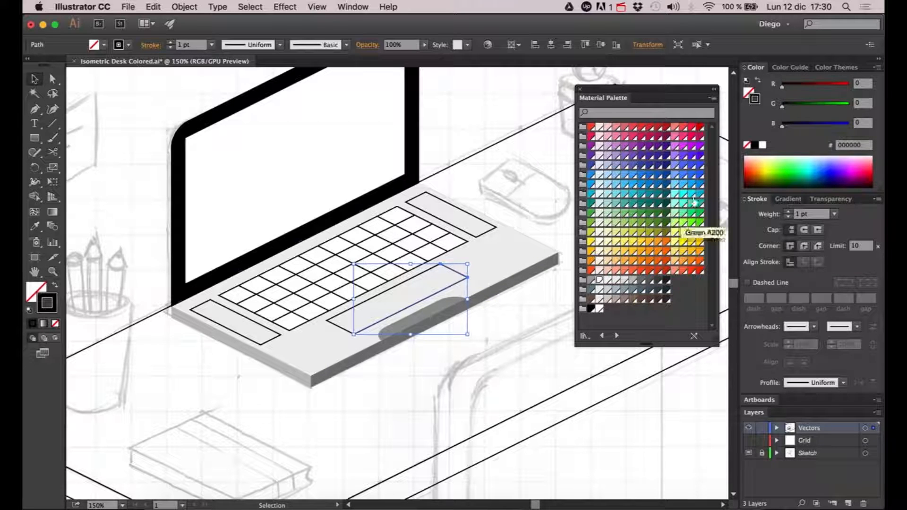
pyautogui.click(761, 146)
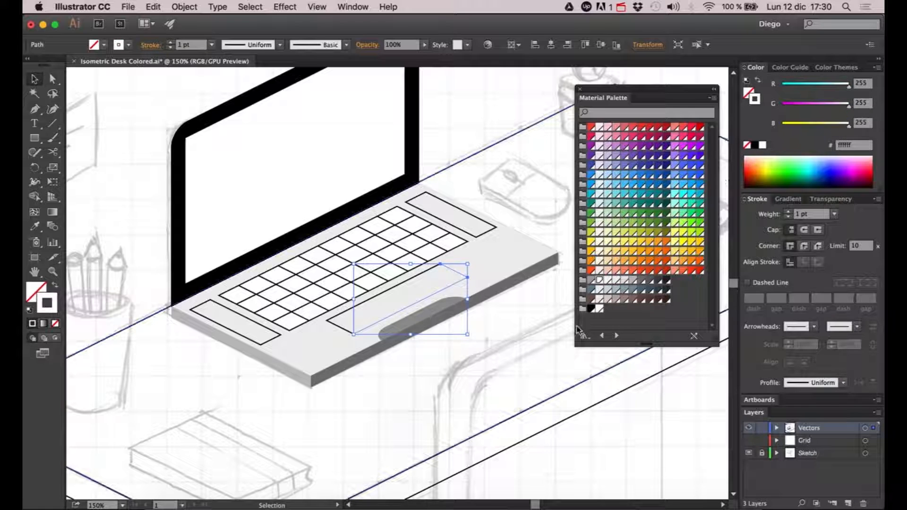
pyautogui.click(513, 345)
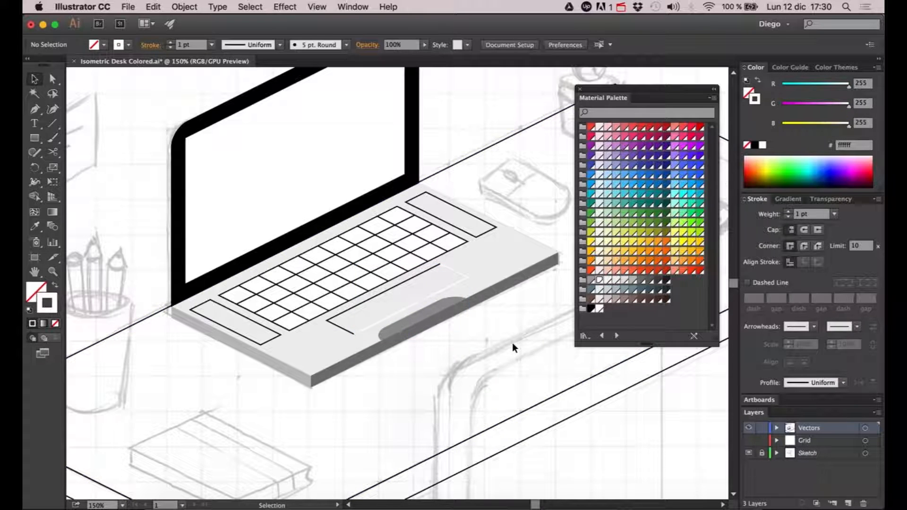
# Set the stroke of the upper-left half of the trackpad outline to Grey 400
pyautogui.click(368, 300)
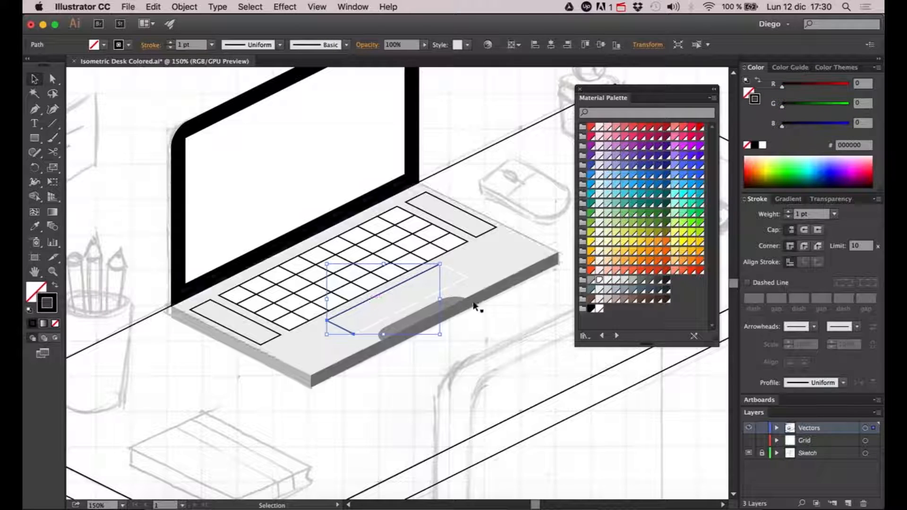
pyautogui.click(634, 281)
pyautogui.click(466, 373)
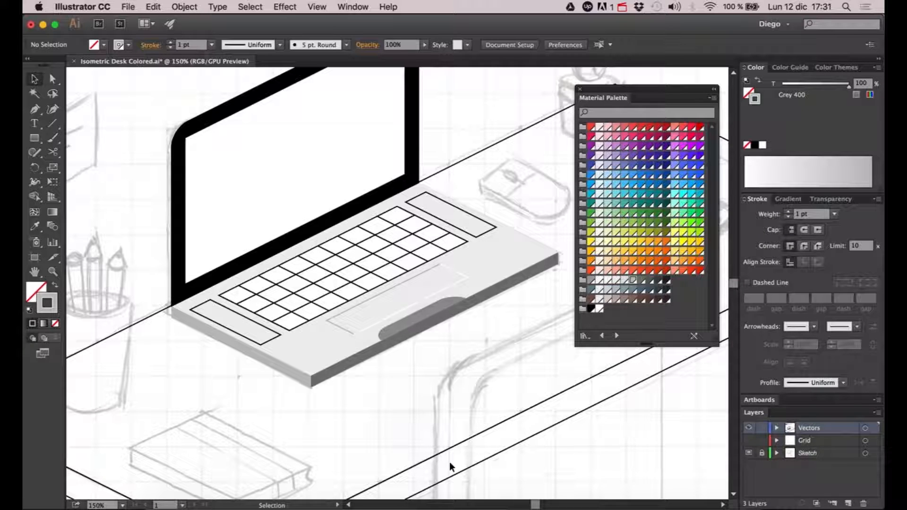
# Try the reversed trackpad shading, with a white stroke on the upper-left half and Grey 400 on the lower-right half
pyautogui.click(398, 285)
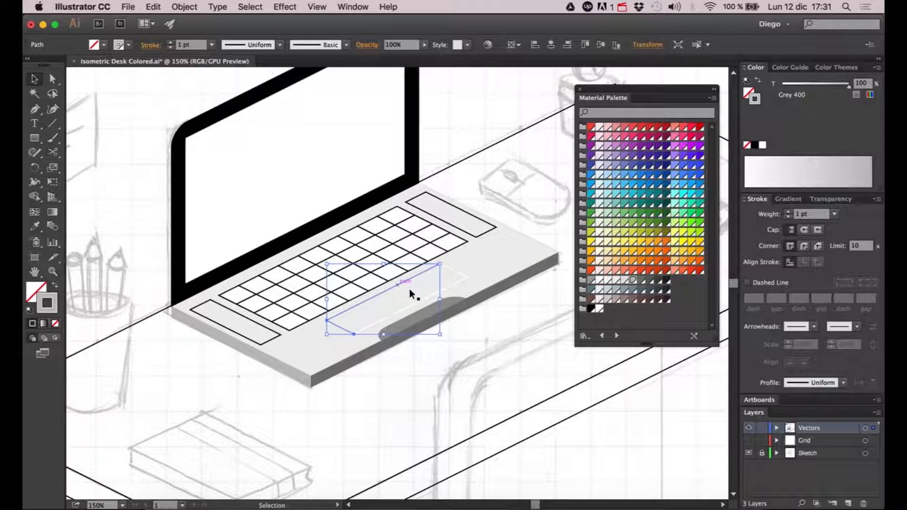
pyautogui.click(762, 144)
pyautogui.moveTo(431, 311); pyautogui.dragTo(463, 278)
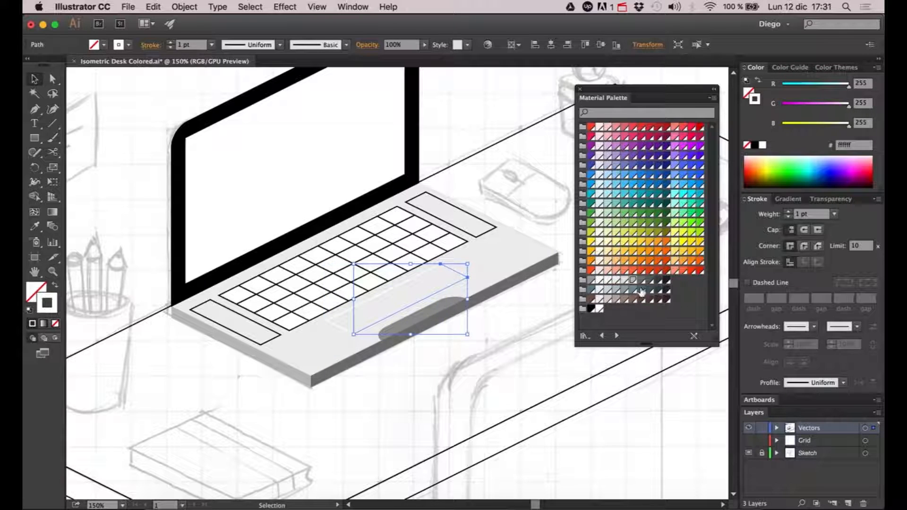
pyautogui.click(633, 282)
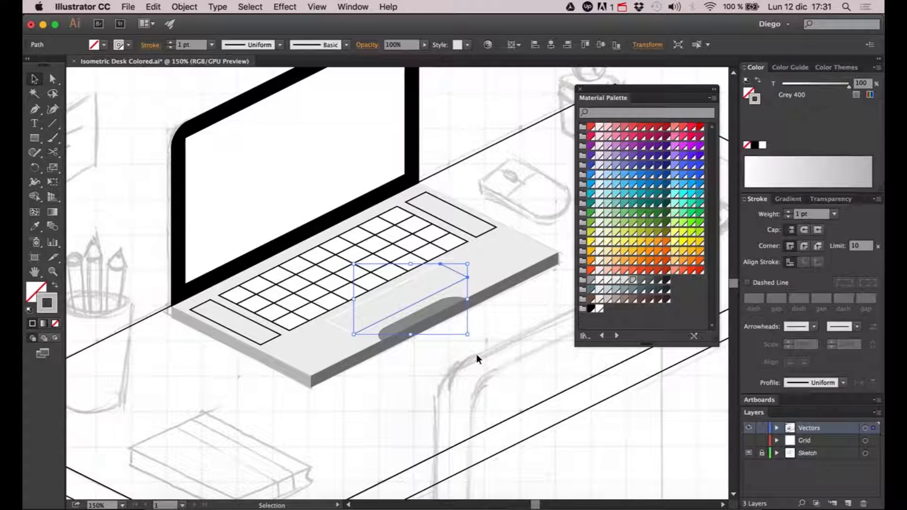
pyautogui.click(486, 379)
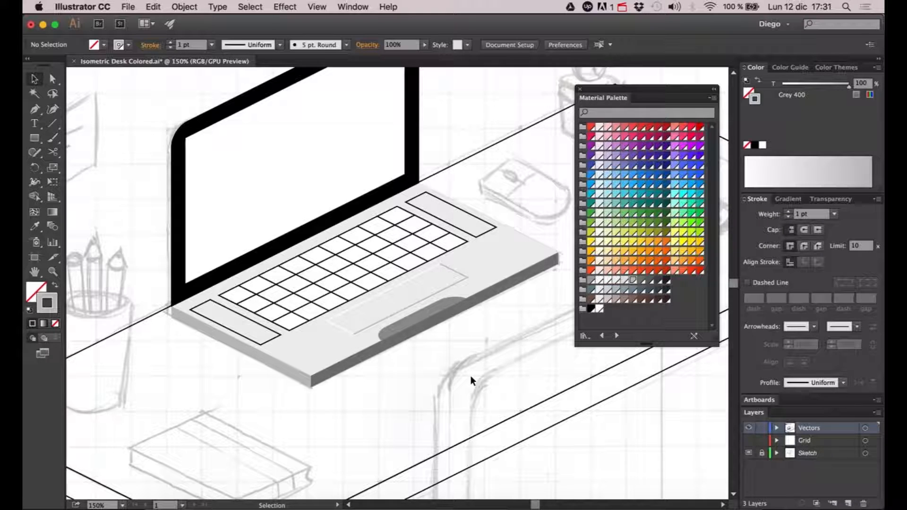
# Undo the reversed stroke colours on both halves of the trackpad outline
pyautogui.press('super+z')
pyautogui.press('super+z')
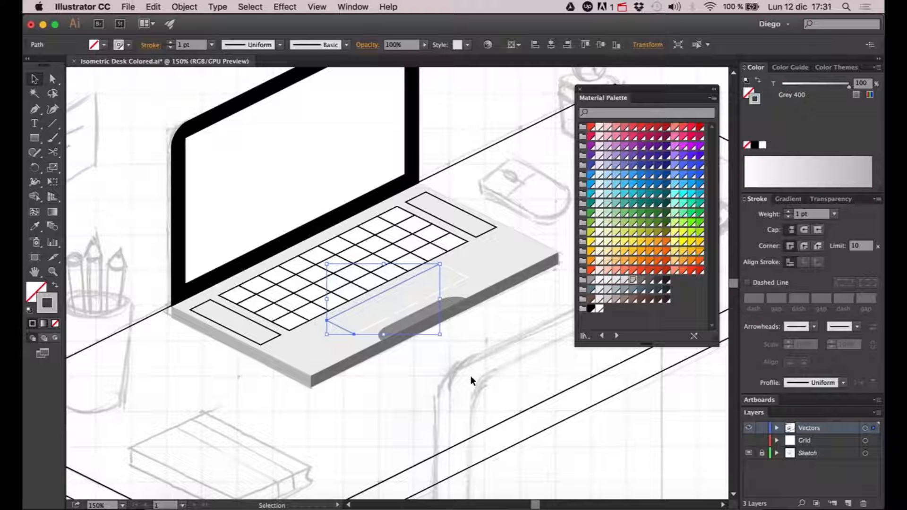
pyautogui.click(470, 375)
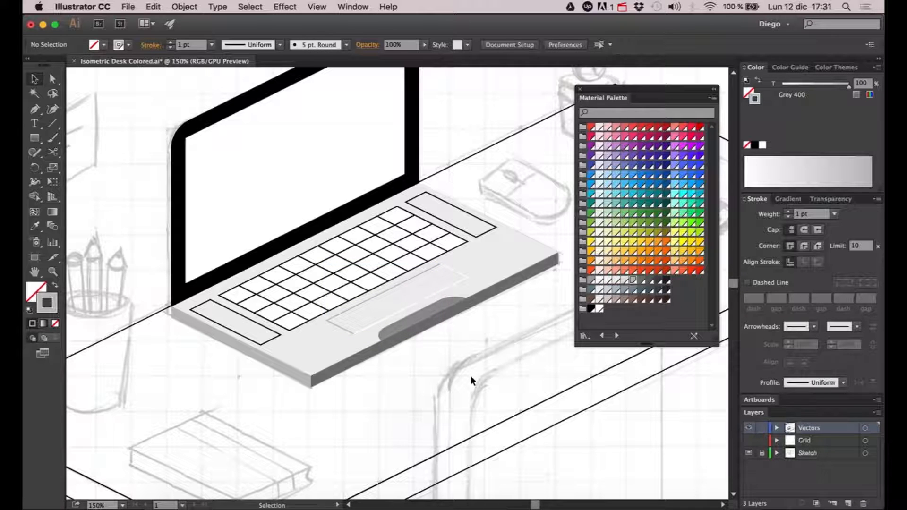
# Fill the laptop's grid of keyboard keys with Grey 800
pyautogui.click(439, 254)
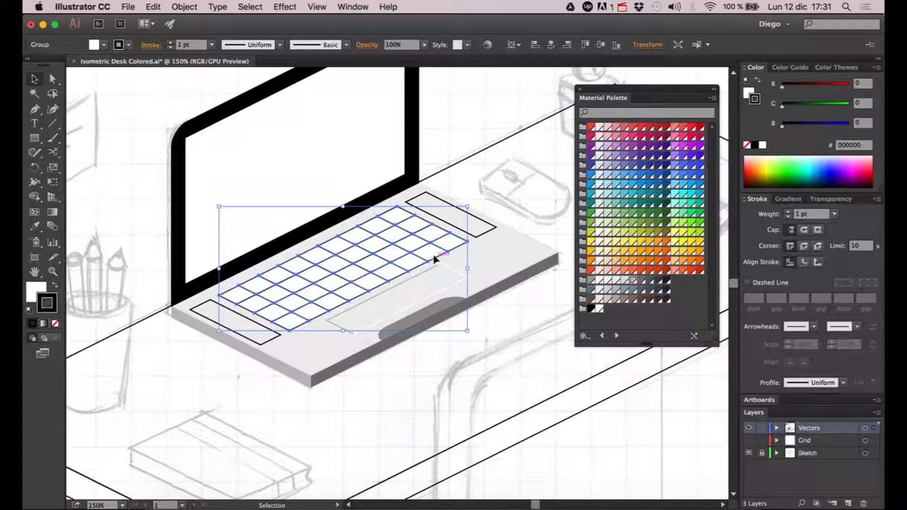
pyautogui.press('space')
pyautogui.moveTo(412, 440); pyautogui.dragTo(423, 436)
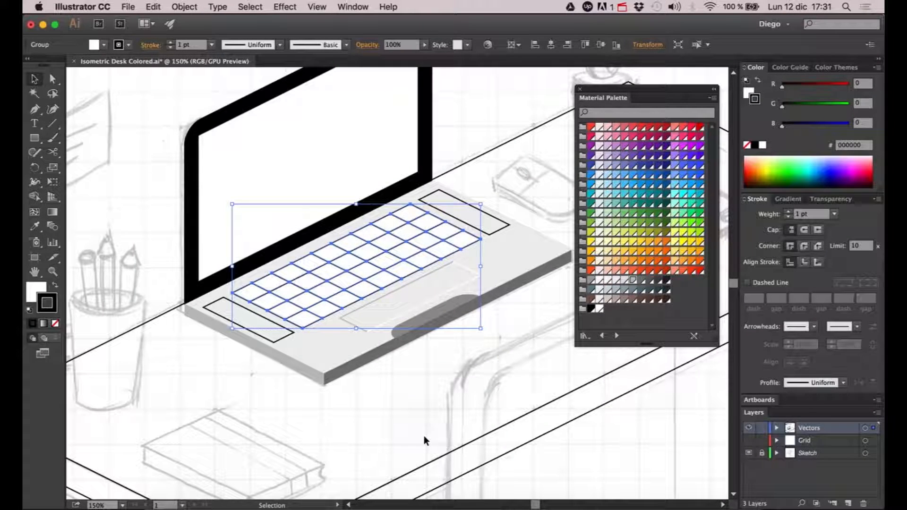
pyautogui.click(424, 436)
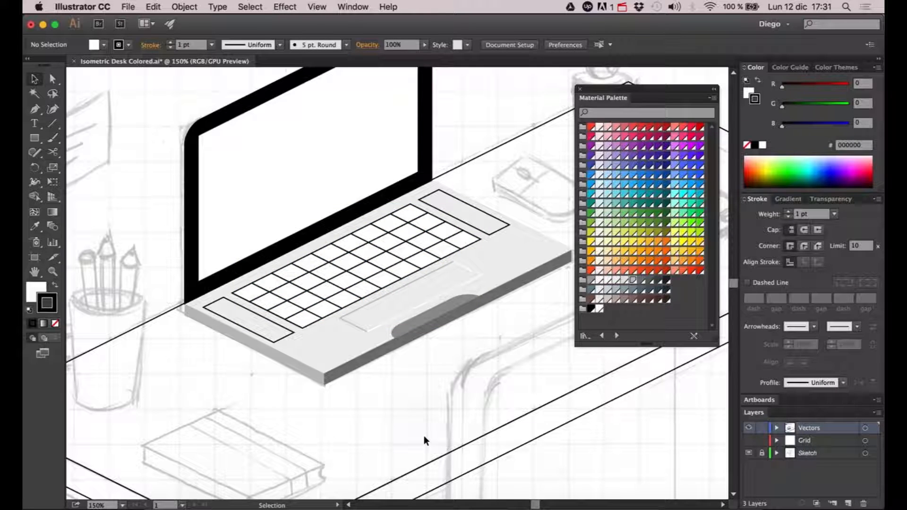
pyautogui.click(373, 246)
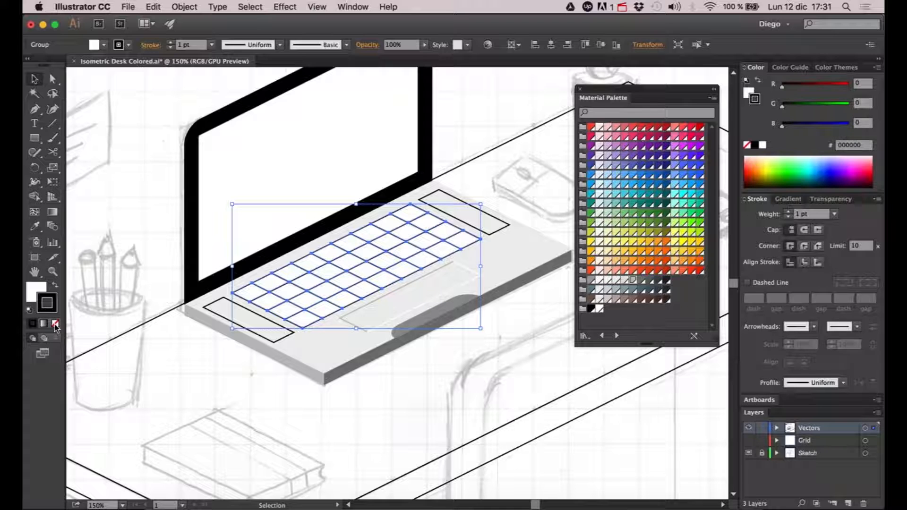
pyautogui.click(34, 289)
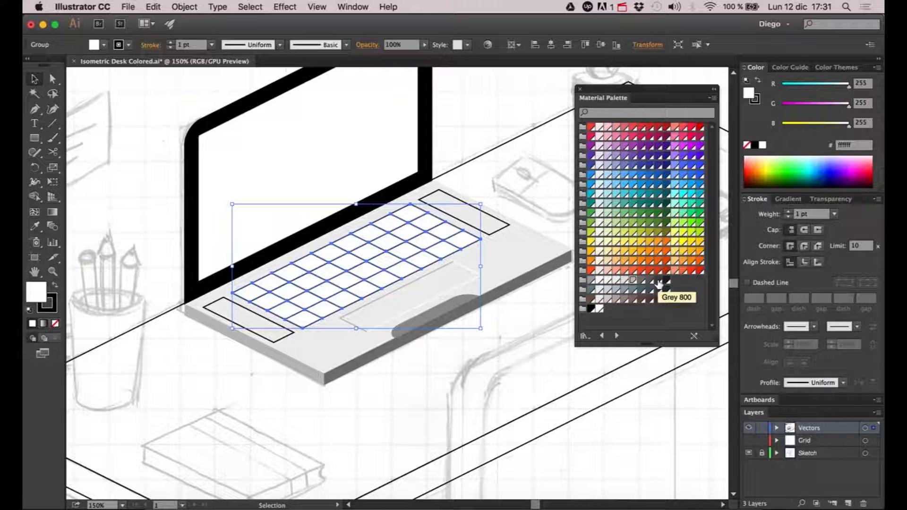
pyautogui.click(658, 282)
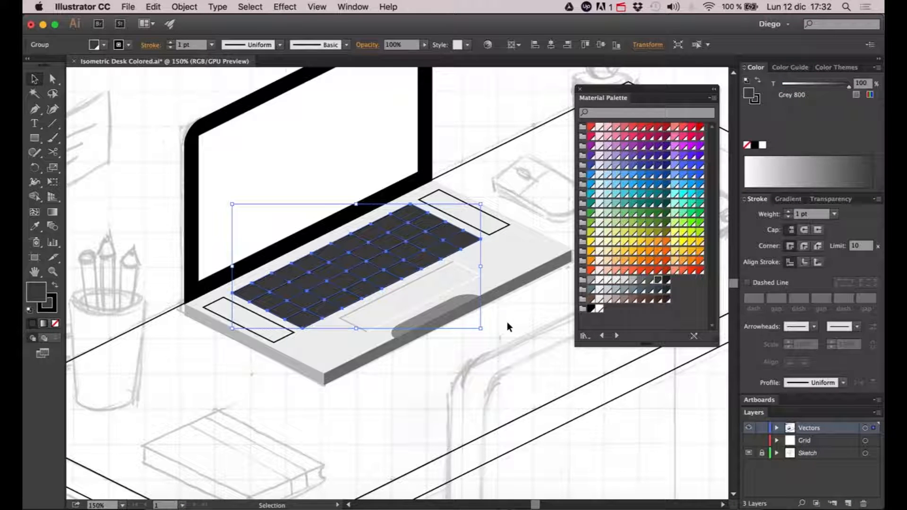
# Set the stroke of the laptop's keyboard keys to Grey 200, sampled from the laptop's top face
pyautogui.press('x')
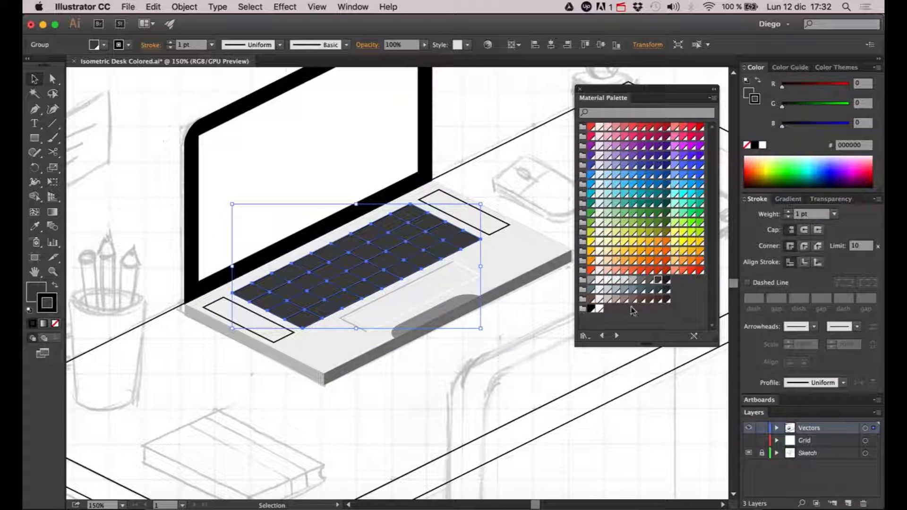
pyautogui.click(622, 280)
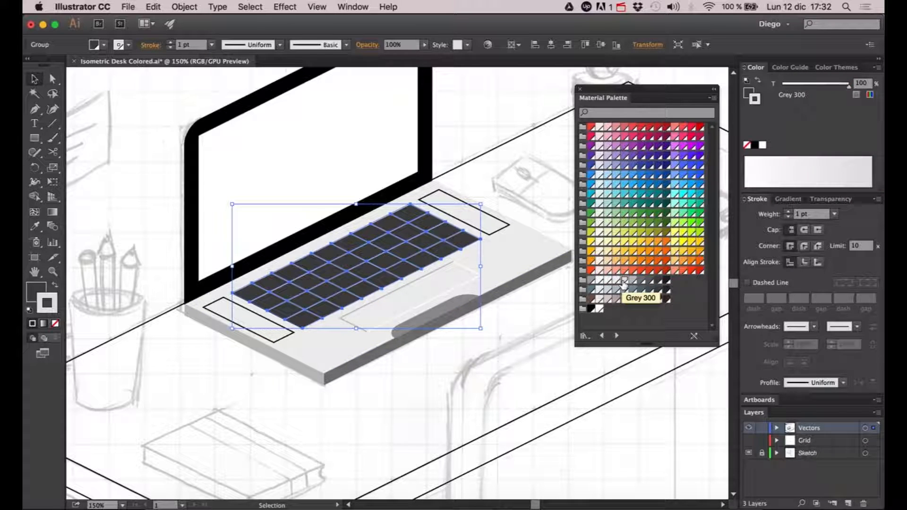
pyautogui.click(33, 231)
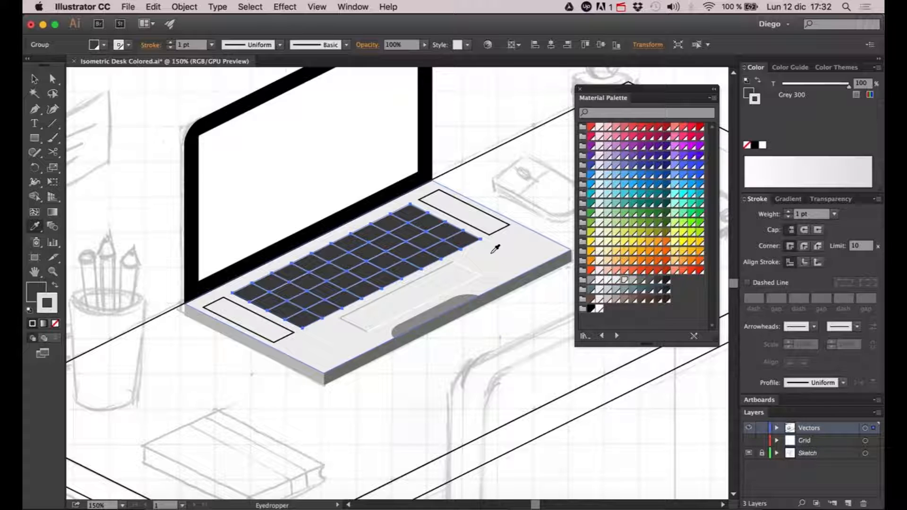
pyautogui.click(495, 249)
pyautogui.press('v')
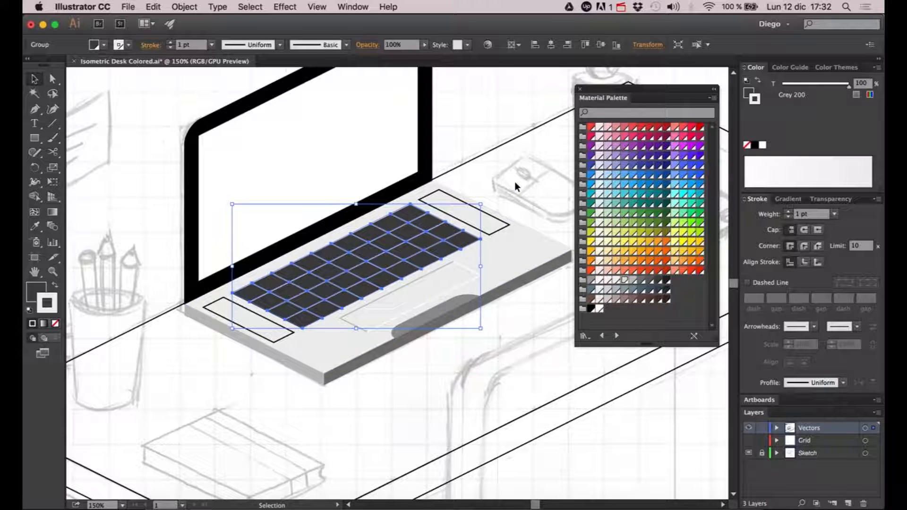
pyautogui.click(515, 181)
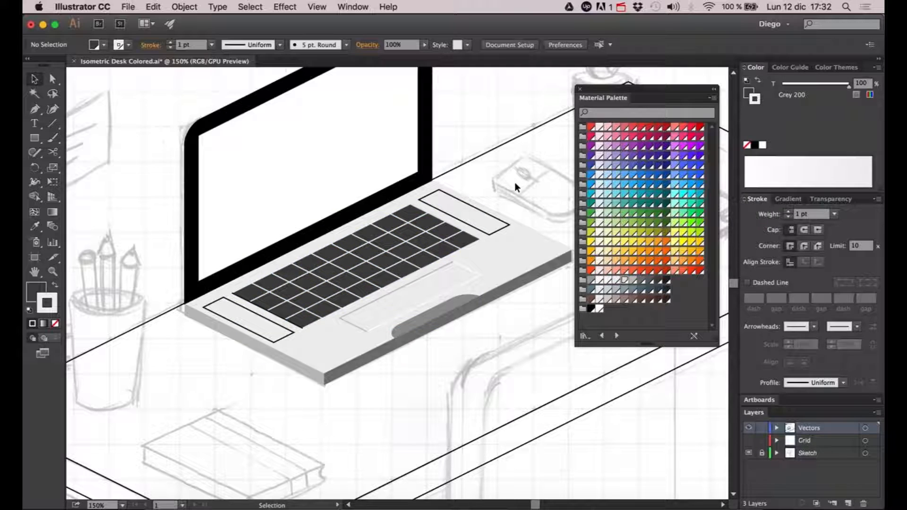
pyautogui.click(282, 322)
pyautogui.click(408, 466)
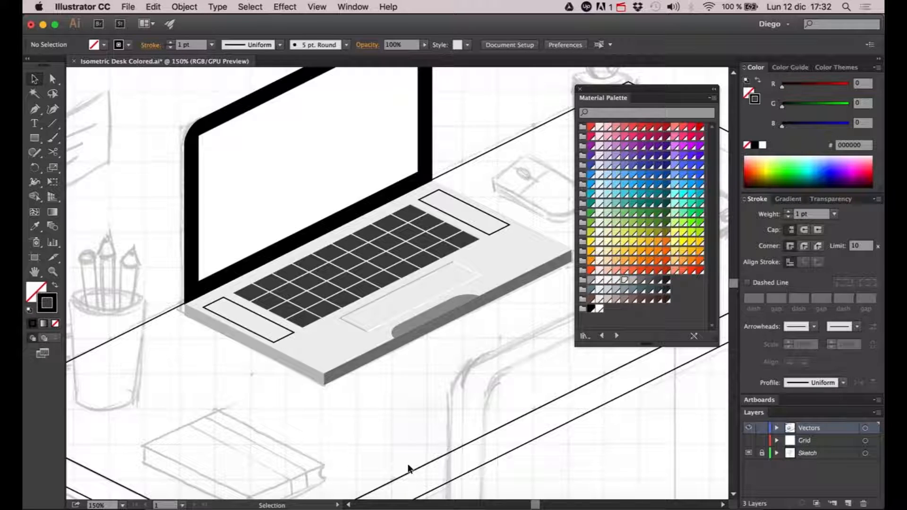
# Give the keyboard keys a 3 pt centre-aligned stroke with round caps and round corner joins
pyautogui.click(377, 275)
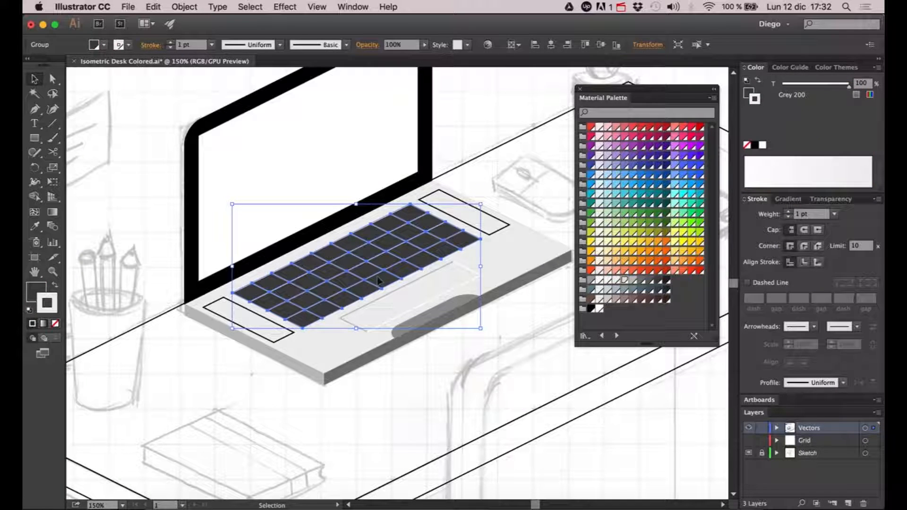
pyautogui.click(787, 213)
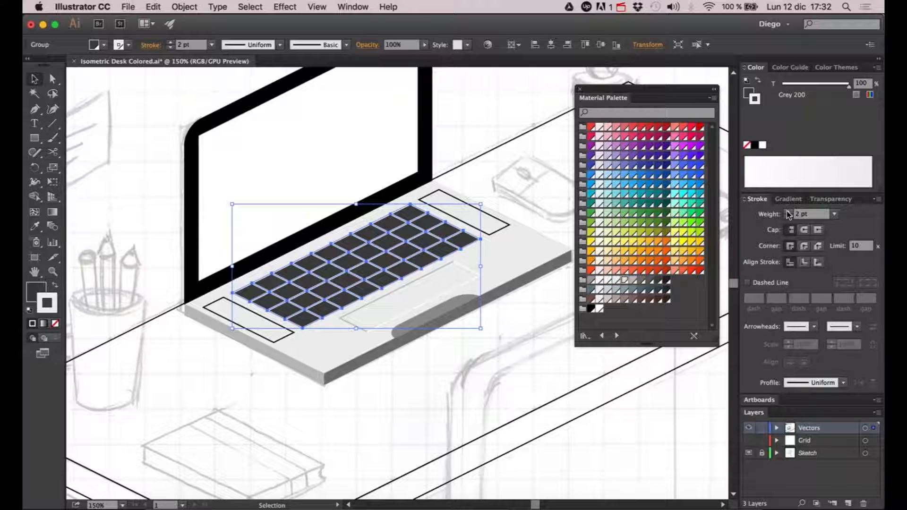
pyautogui.click(804, 245)
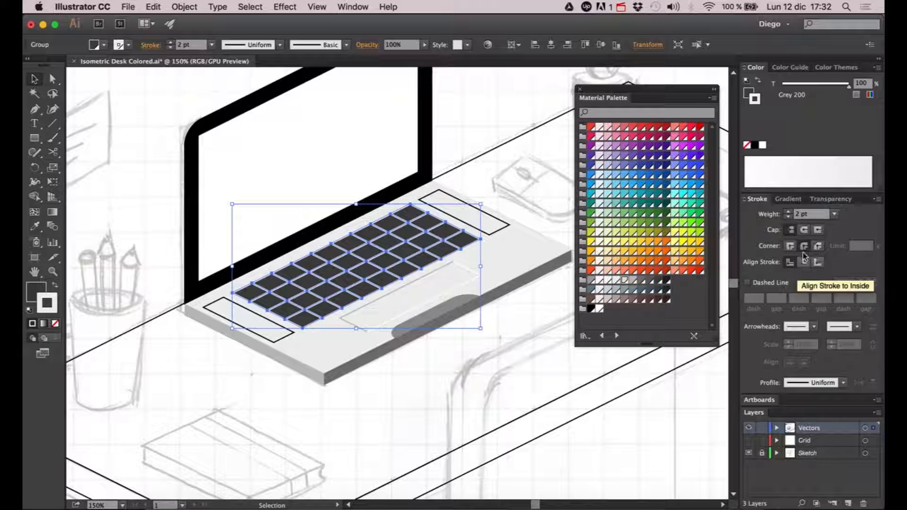
pyautogui.click(803, 230)
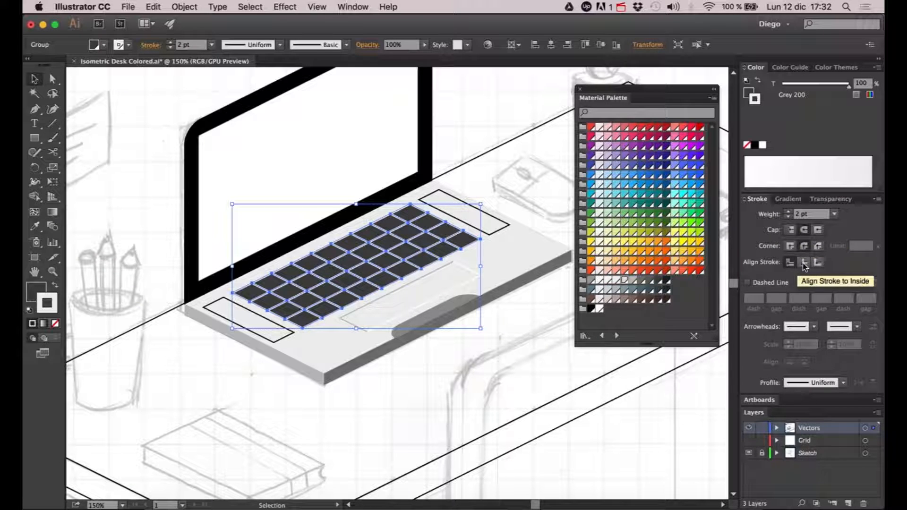
pyautogui.click(803, 263)
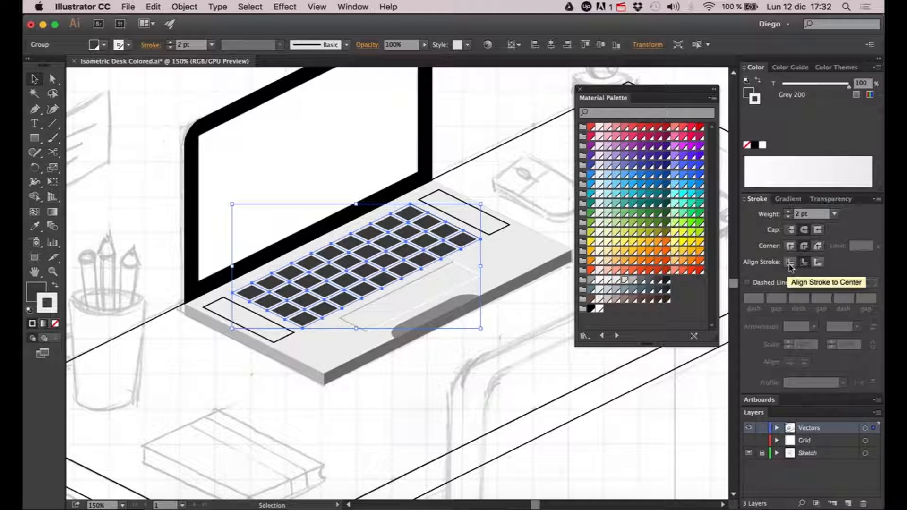
pyautogui.click(789, 263)
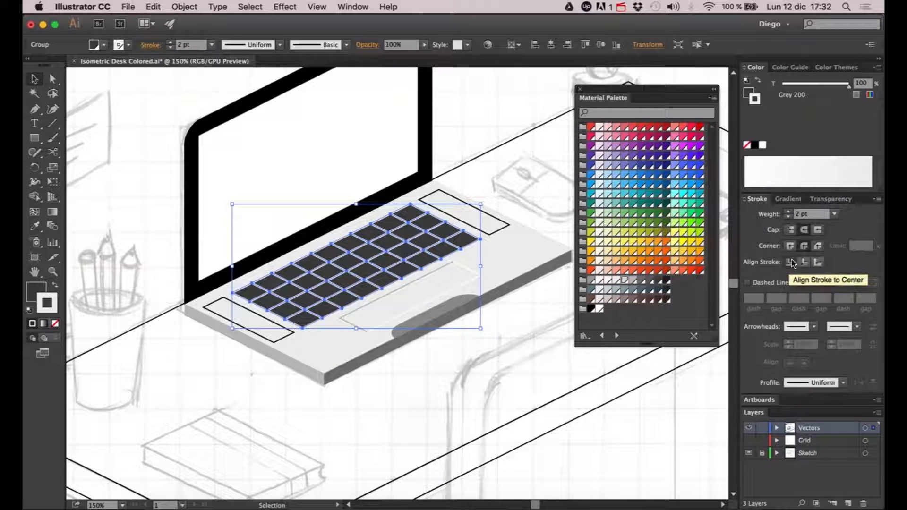
pyautogui.click(789, 213)
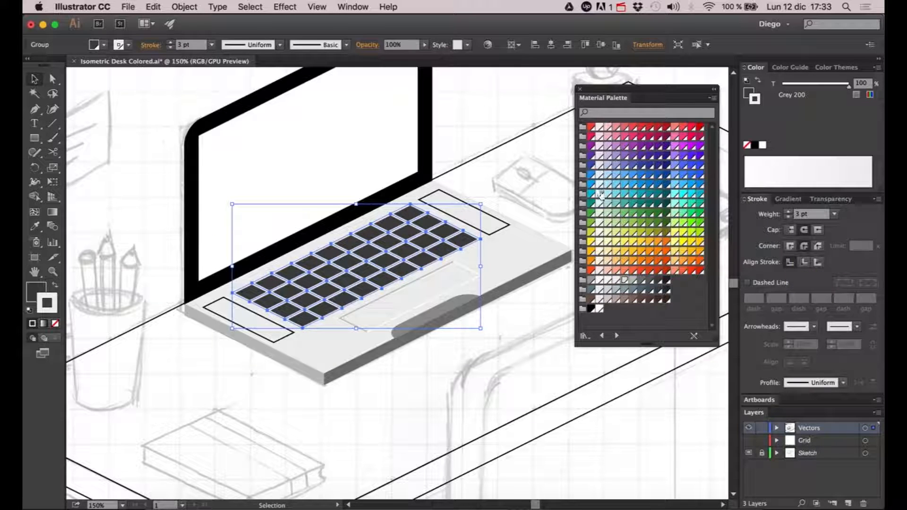
pyautogui.click(552, 186)
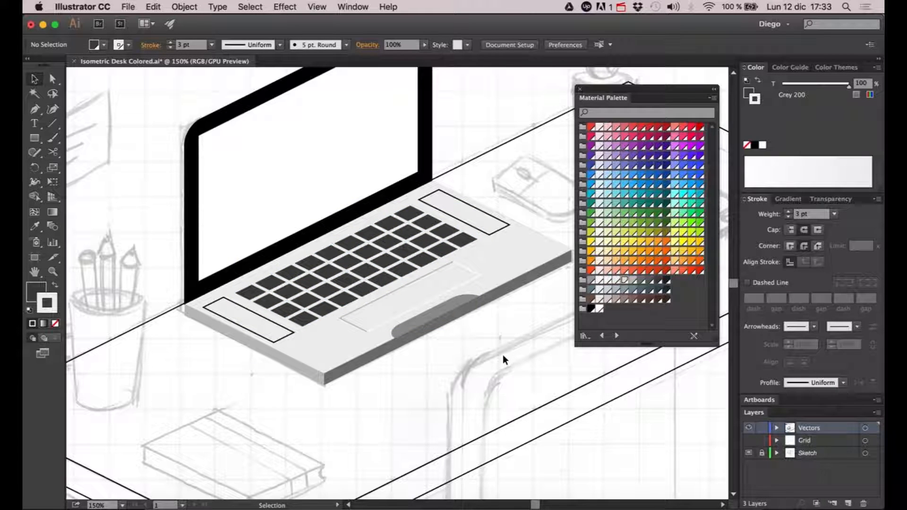
# Fill the two narrow panels on either side of the keyboard with Grey 400 and remove their stroke
pyautogui.click(291, 337)
pyautogui.keyDown('shift'); pyautogui.click(486, 233); pyautogui.keyUp('shift')
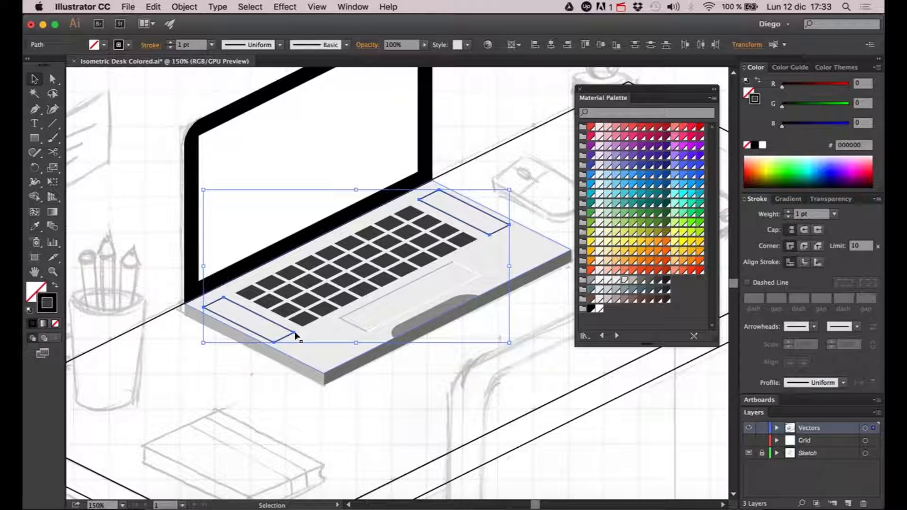
pyautogui.press('i')
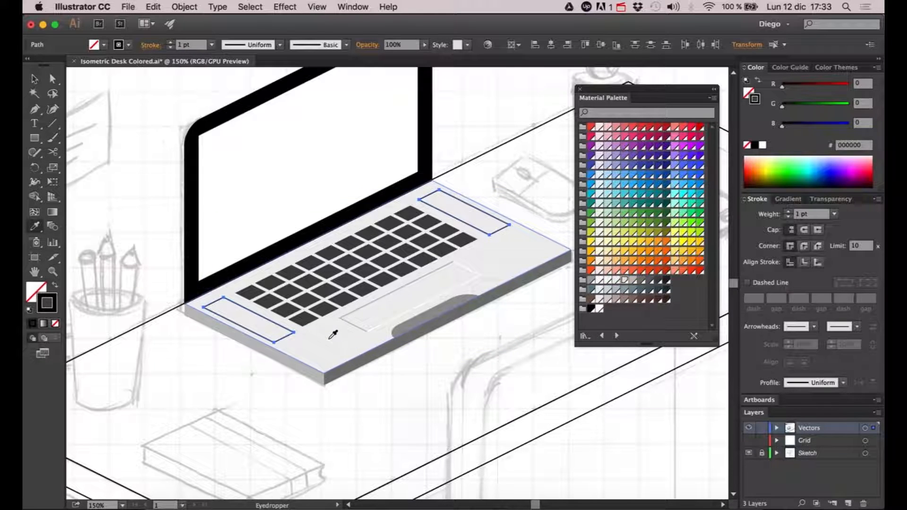
pyautogui.click(331, 336)
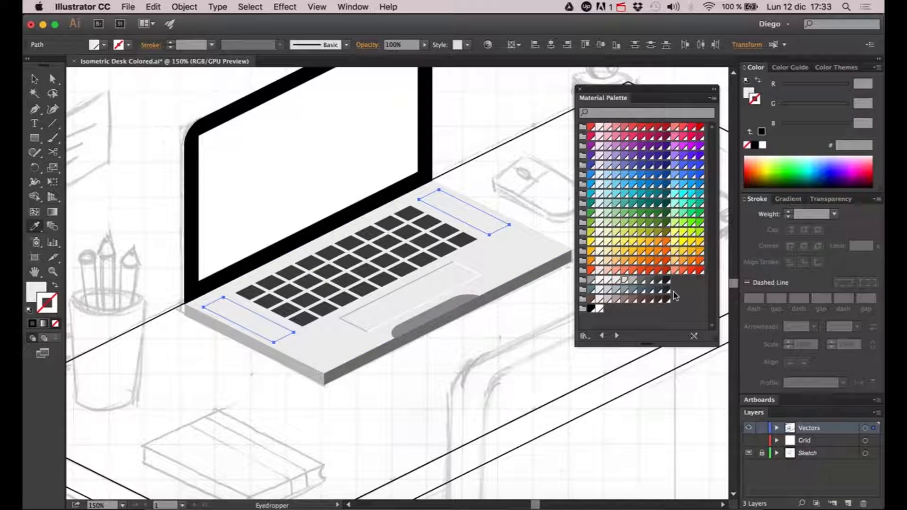
pyautogui.click(632, 282)
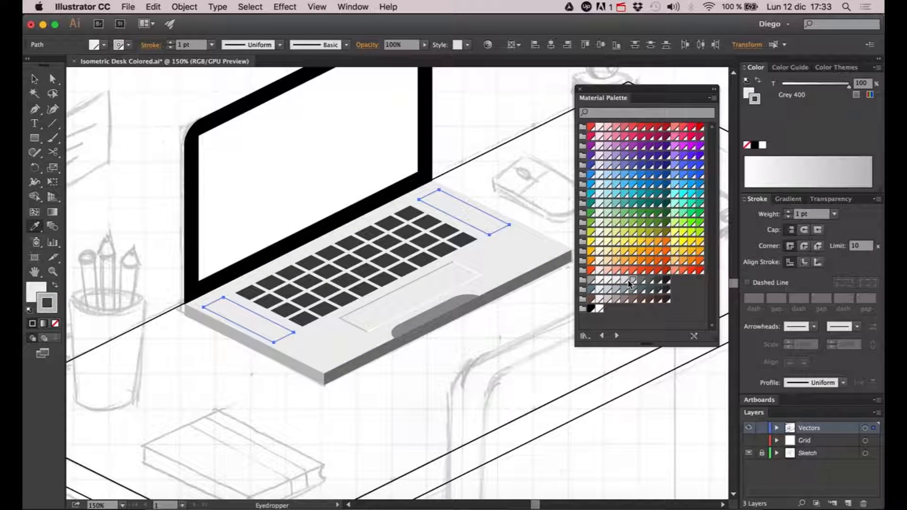
pyautogui.click(55, 324)
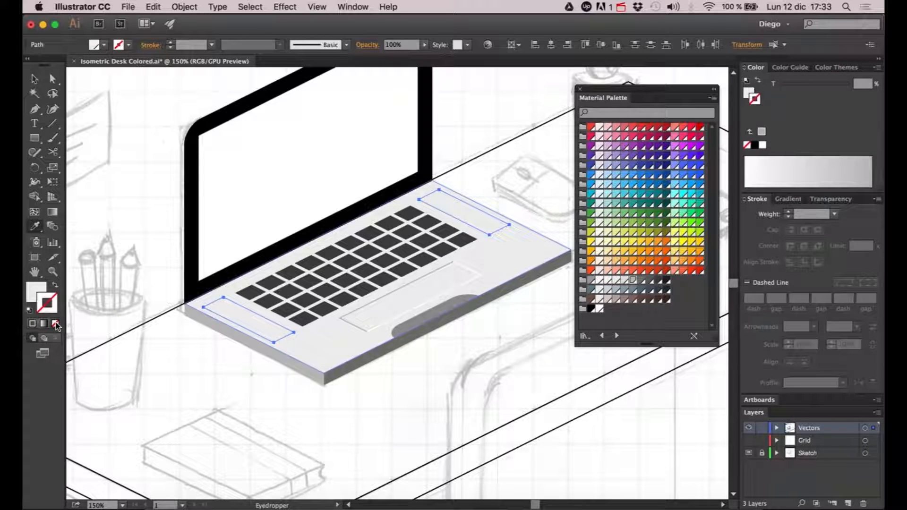
pyautogui.click(631, 282)
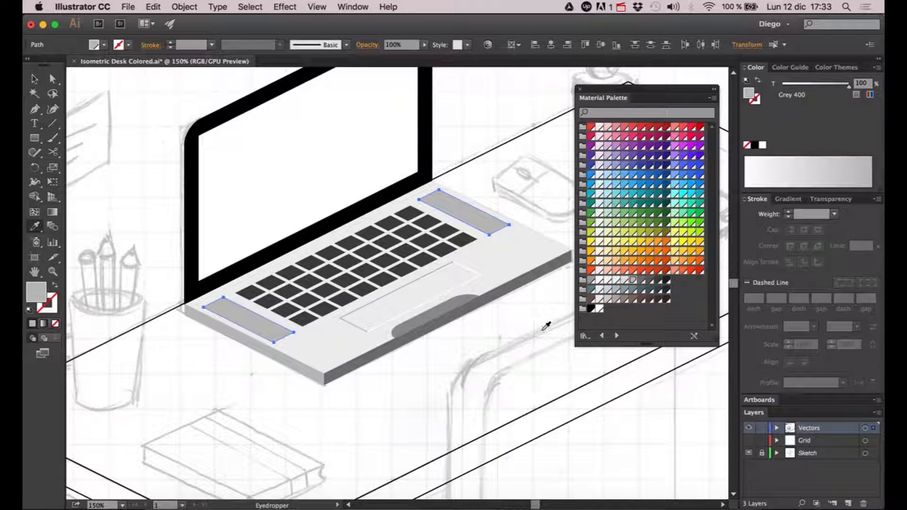
# Lower the tint of the Grey 400 fill on both side panels to 58%
pyautogui.press('a')
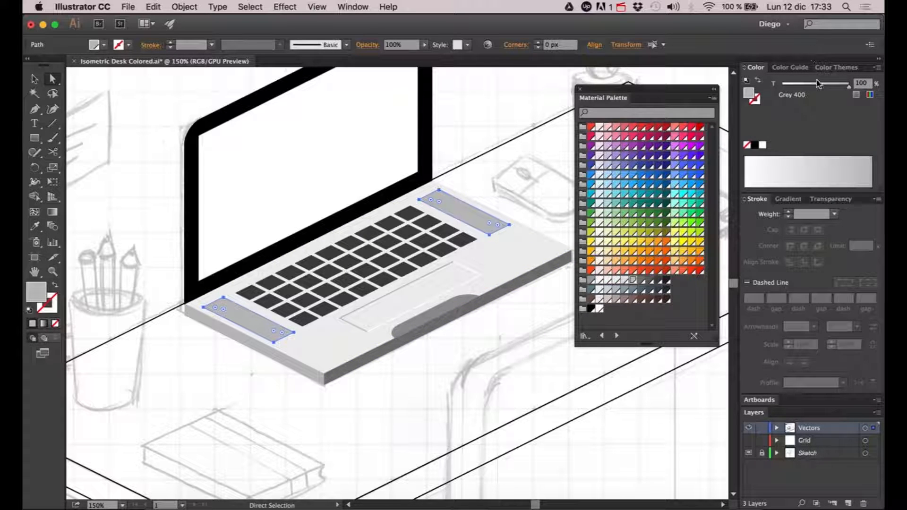
pyautogui.moveTo(848, 86); pyautogui.dragTo(822, 96)
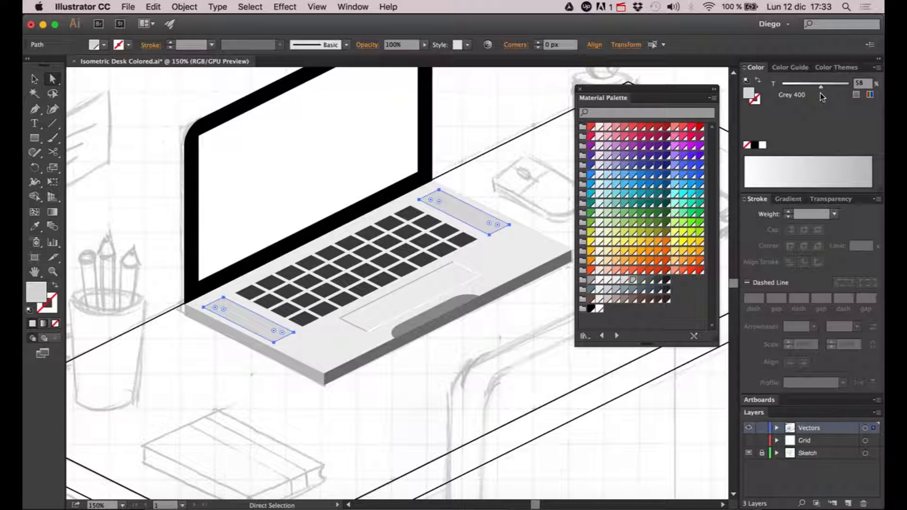
pyautogui.click(537, 156)
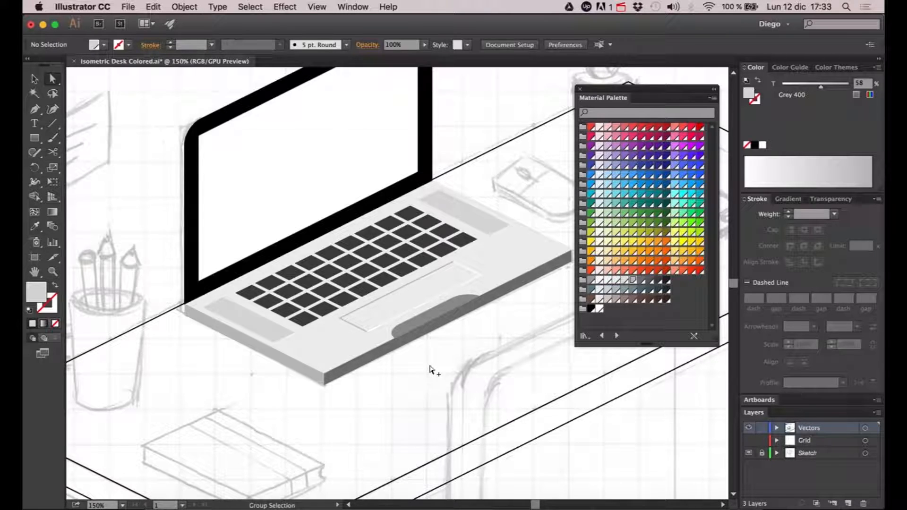
# Fill the laptop's screen frame with Grey 800, sampled from a keyboard key, and leave it without a stroke
pyautogui.scroll(-1, 430, 366)
pyautogui.press('space')
pyautogui.moveTo(431, 378); pyautogui.dragTo(444, 370)
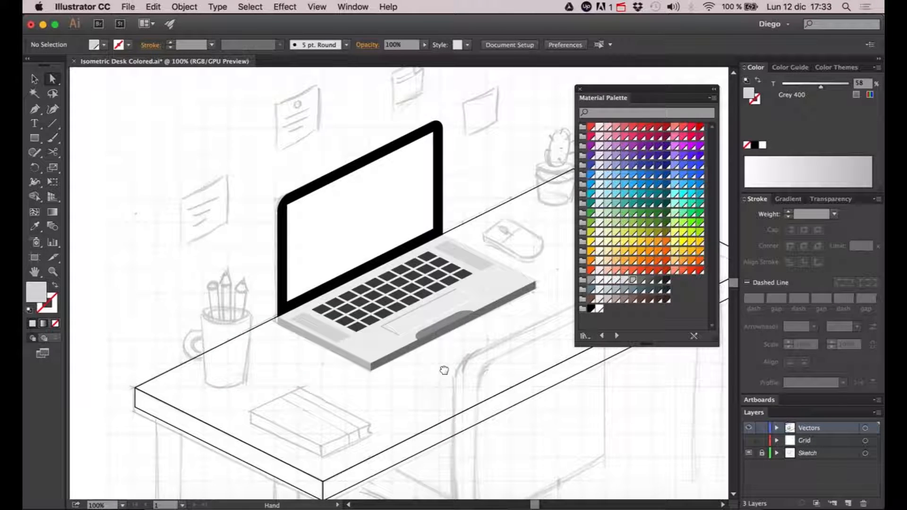
pyautogui.scroll(1, 440, 215)
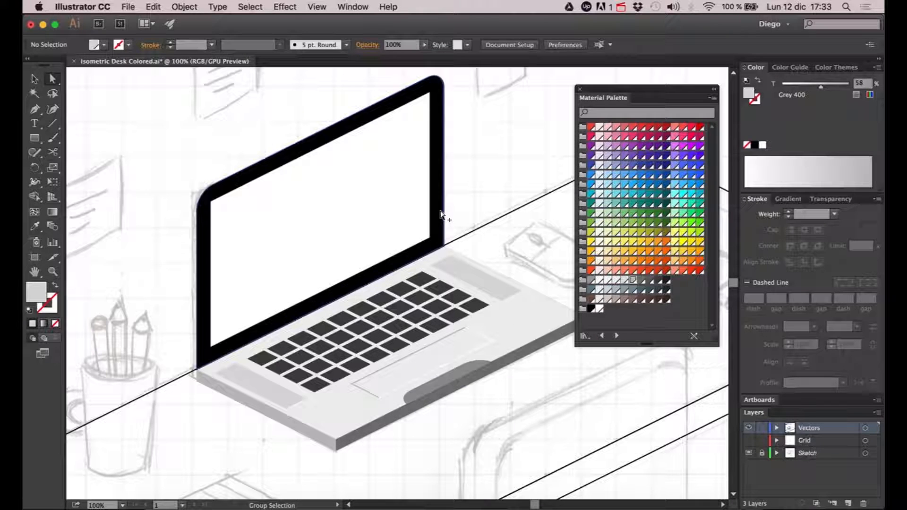
pyautogui.click(439, 216)
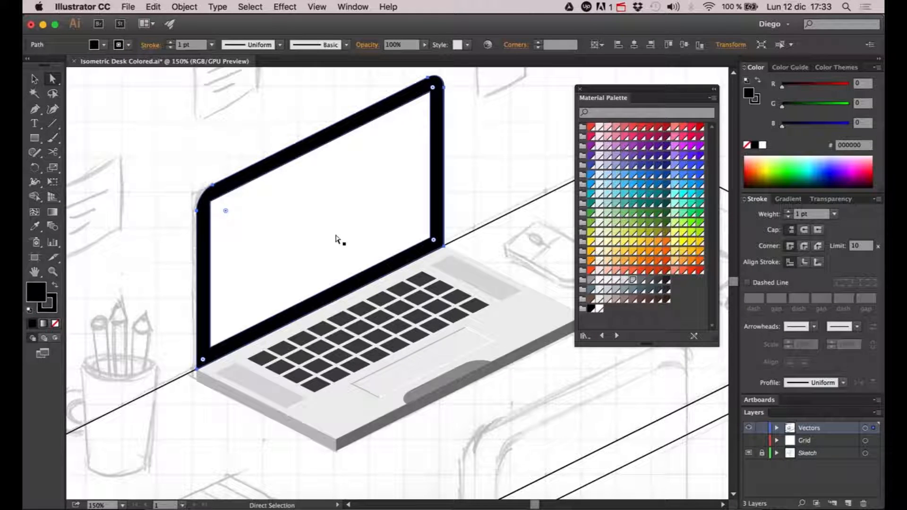
pyautogui.click(58, 308)
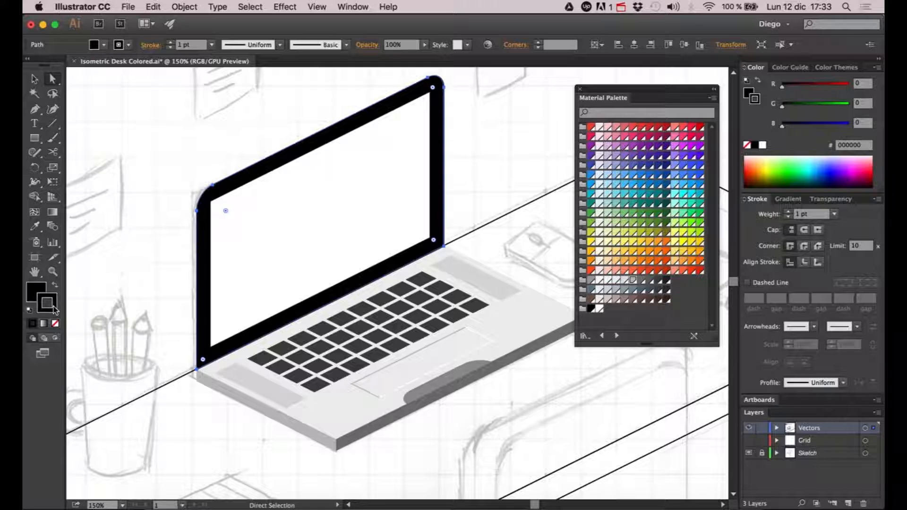
pyautogui.click(56, 323)
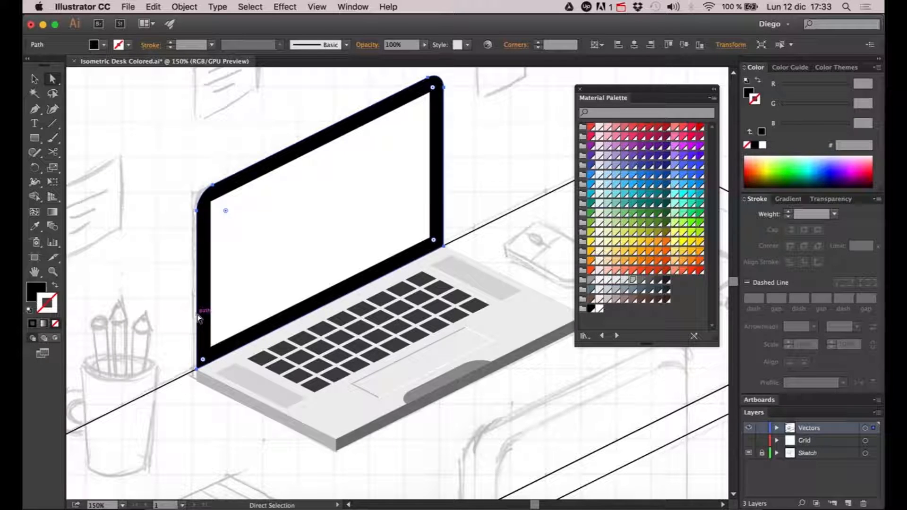
pyautogui.press('x')
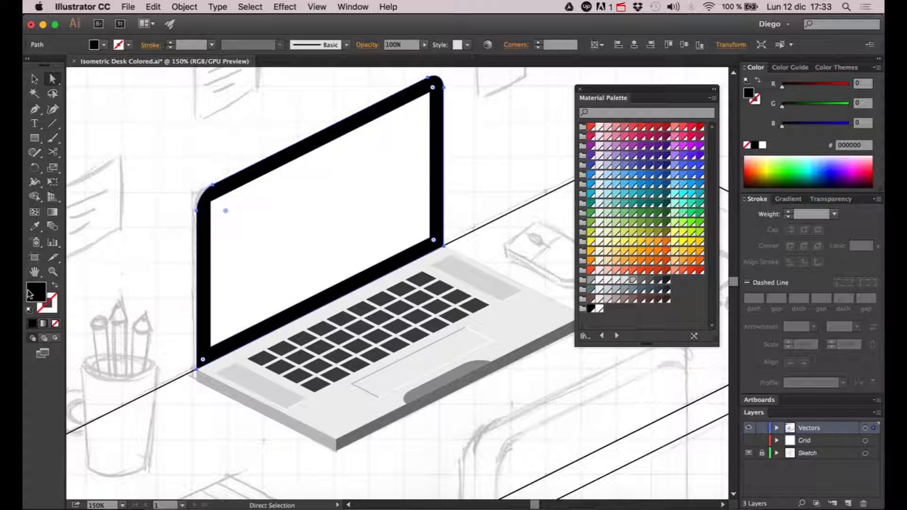
pyautogui.click(35, 225)
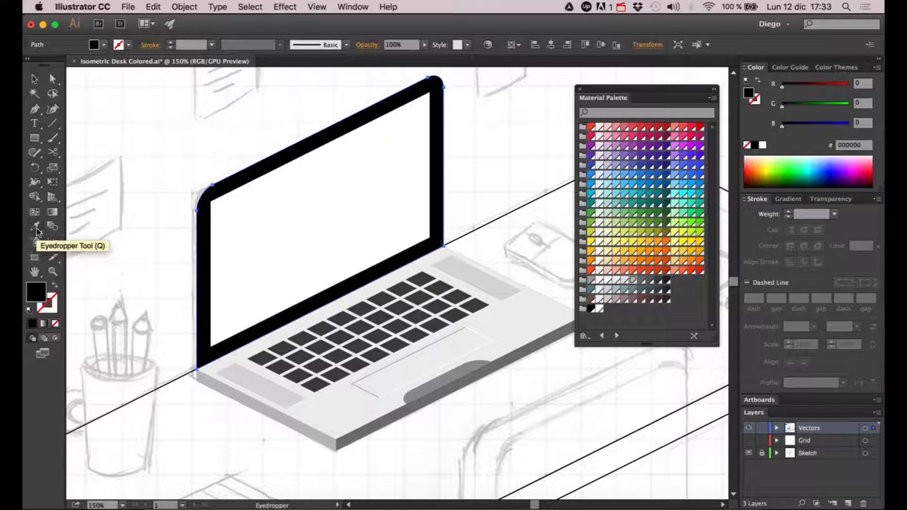
pyautogui.click(266, 353)
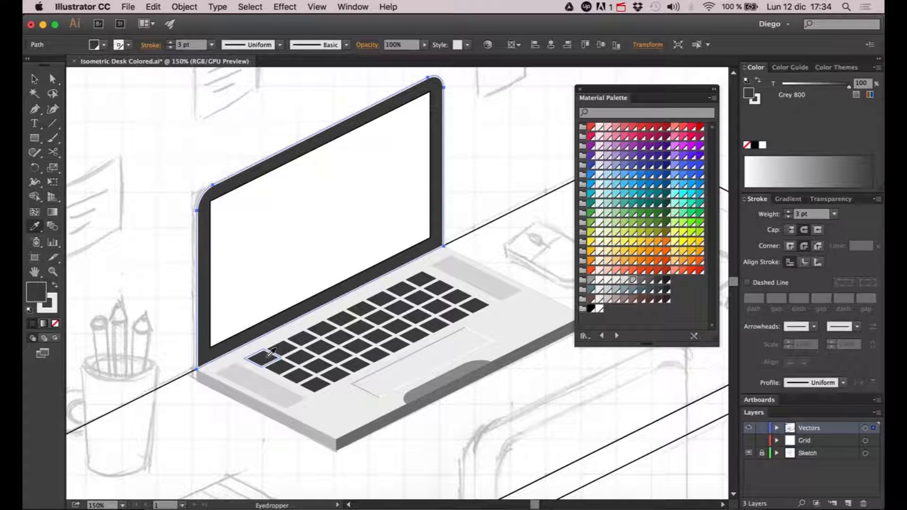
pyautogui.click(51, 309)
pyautogui.click(55, 323)
pyautogui.click(53, 78)
pyautogui.click(96, 174)
# Fill the laptop's screen with Grey 100 and remove its outline
pyautogui.moveTo(103, 184); pyautogui.dragTo(130, 198)
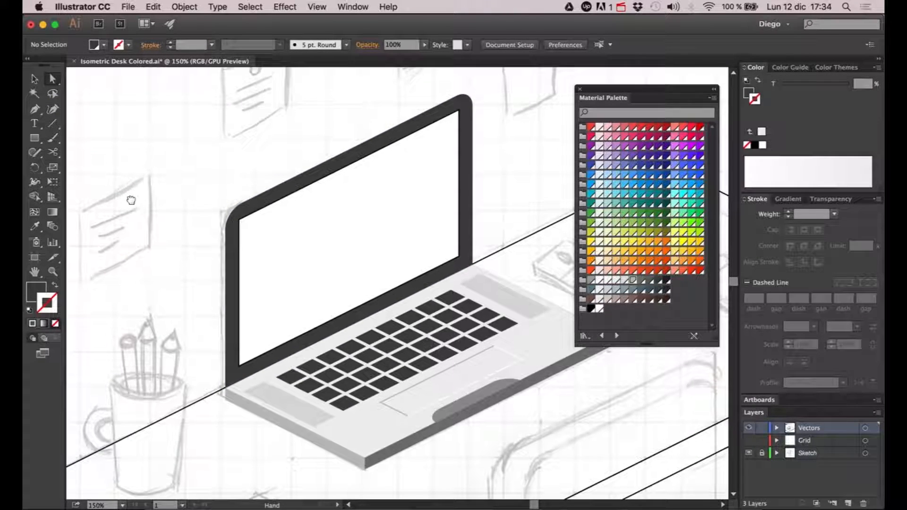
pyautogui.click(257, 276)
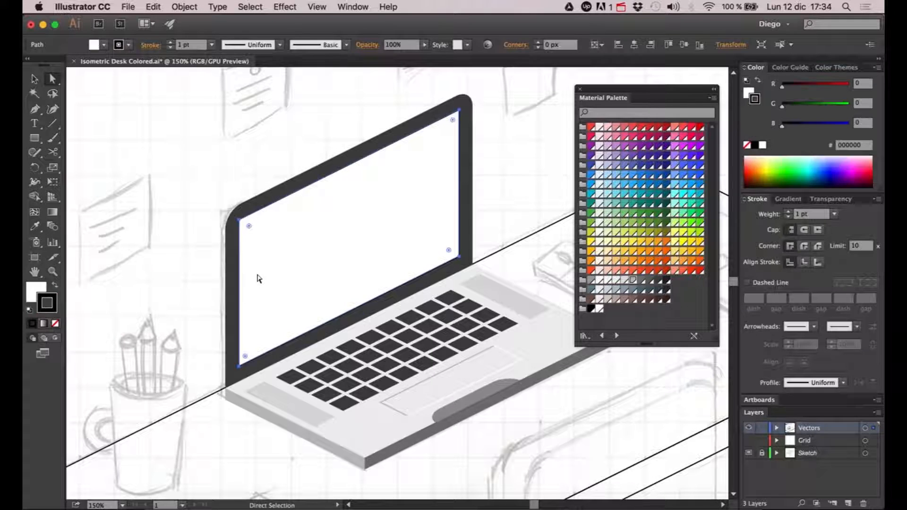
pyautogui.click(55, 324)
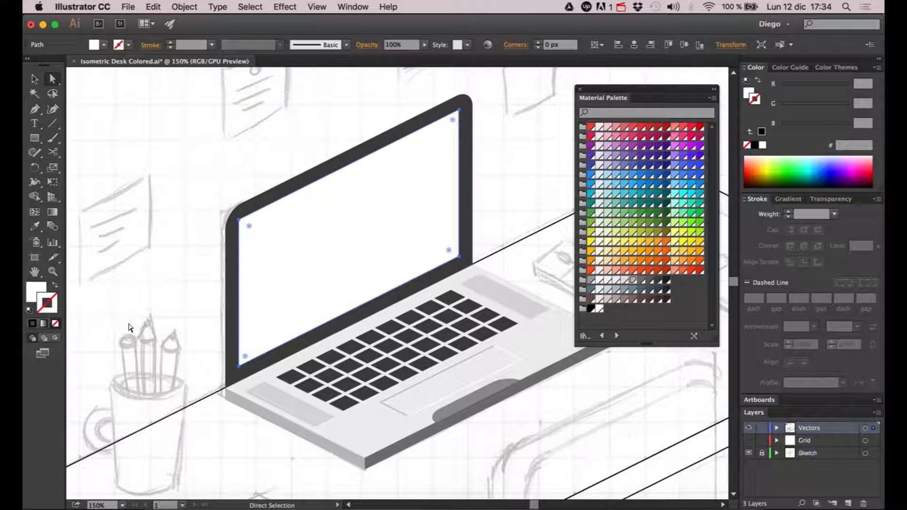
pyautogui.click(607, 283)
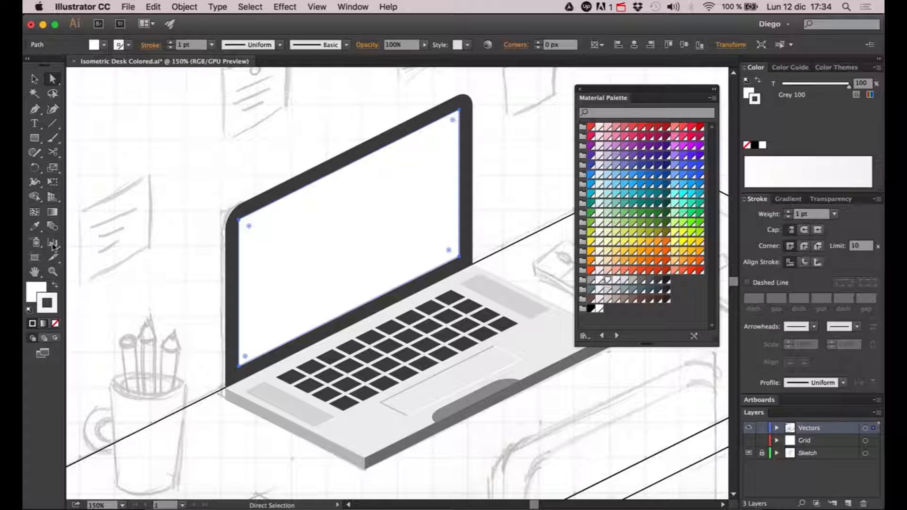
pyautogui.click(55, 324)
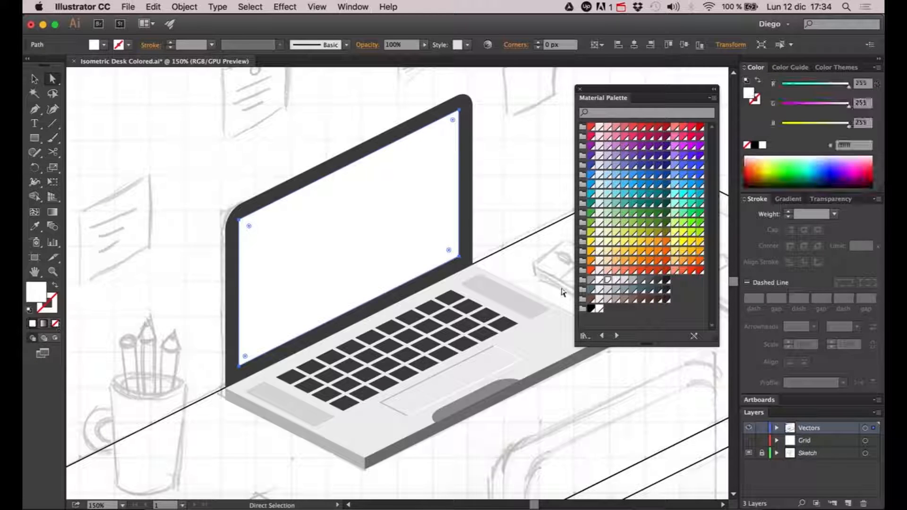
pyautogui.click(608, 281)
pyautogui.click(509, 166)
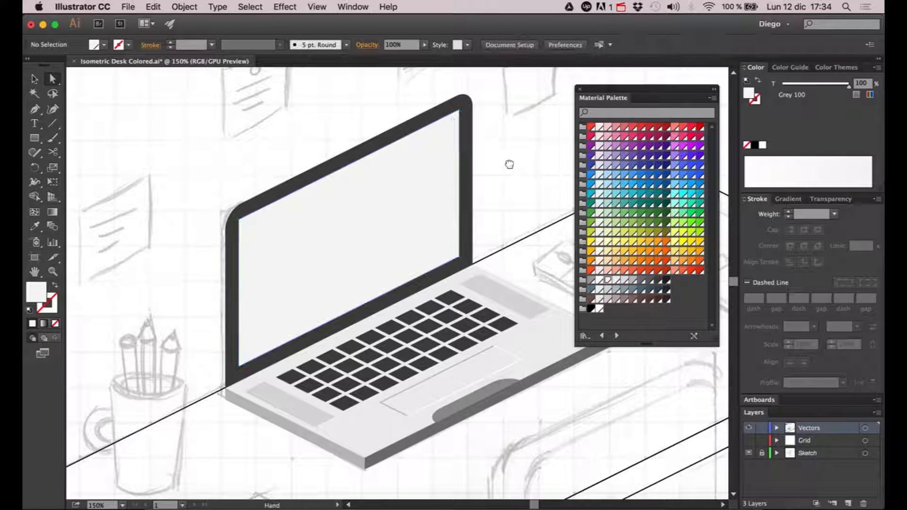
# Cut the screen shape into two triangles with the Scissors tool at its upper-right and lower-left corners
pyautogui.hscroll(2, 444, 189)
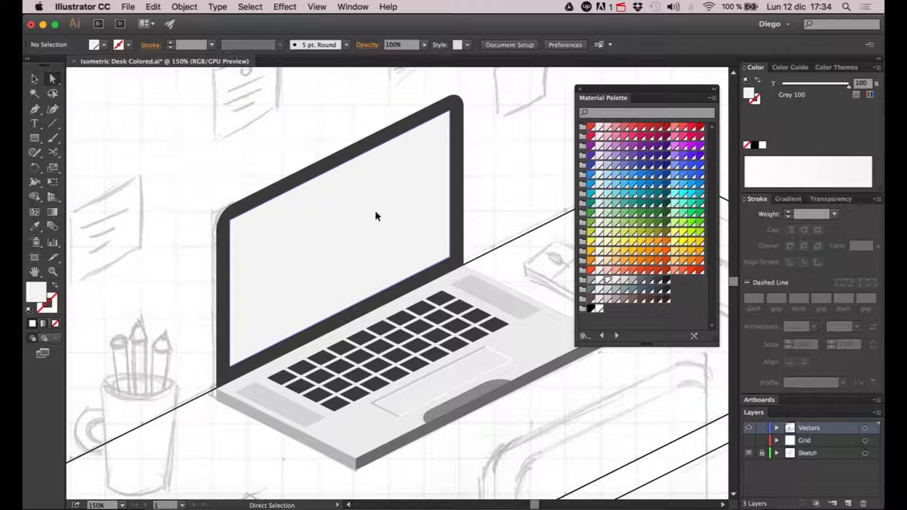
pyautogui.click(377, 217)
pyautogui.press('v')
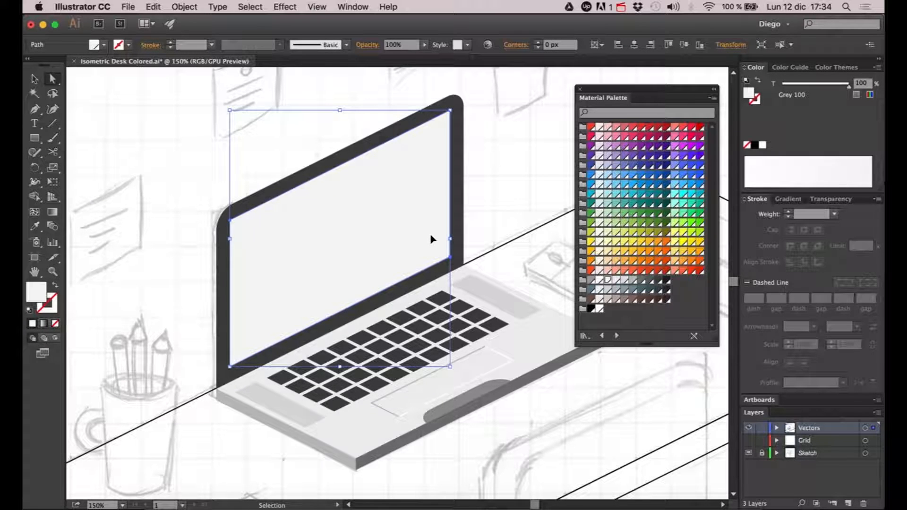
pyautogui.press('a')
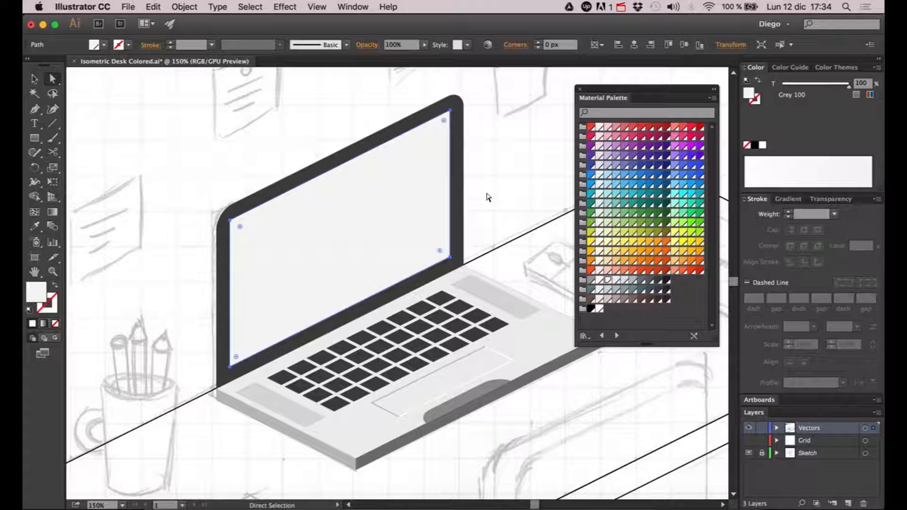
pyautogui.press('c')
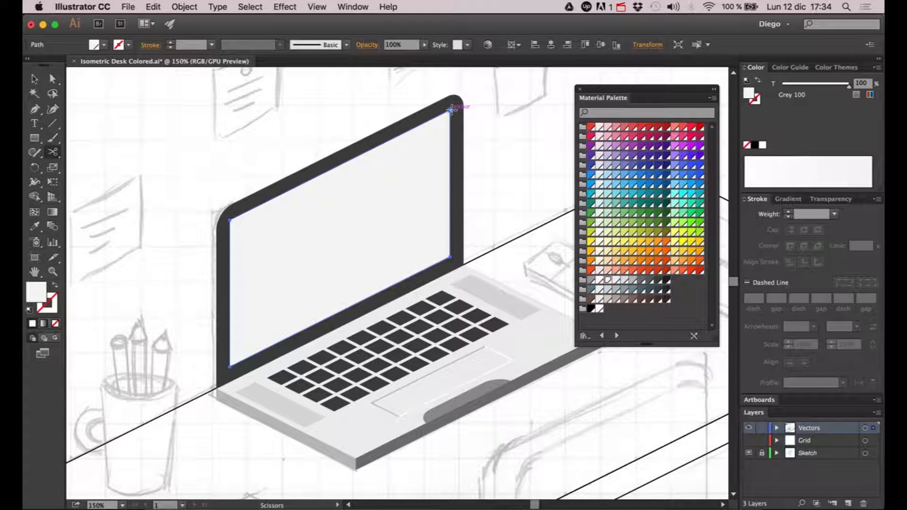
pyautogui.click(450, 110)
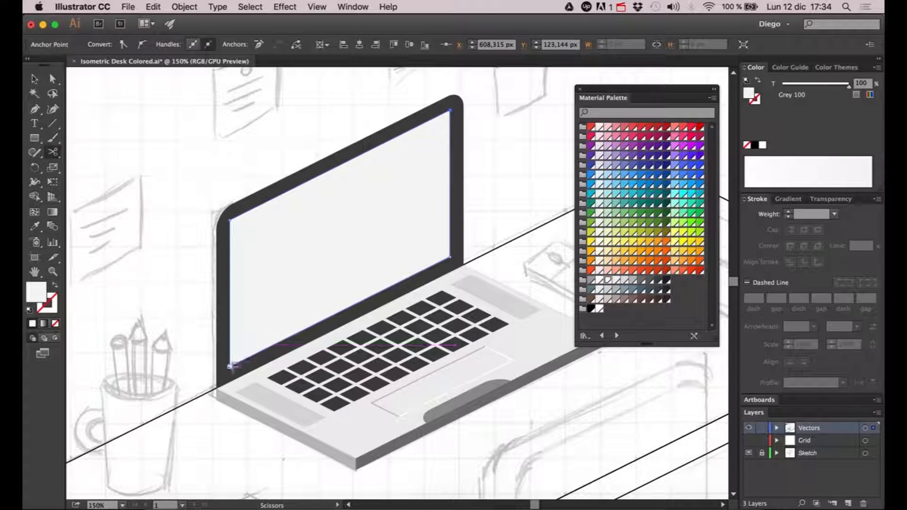
pyautogui.click(231, 366)
pyautogui.press('a')
pyautogui.click(450, 238)
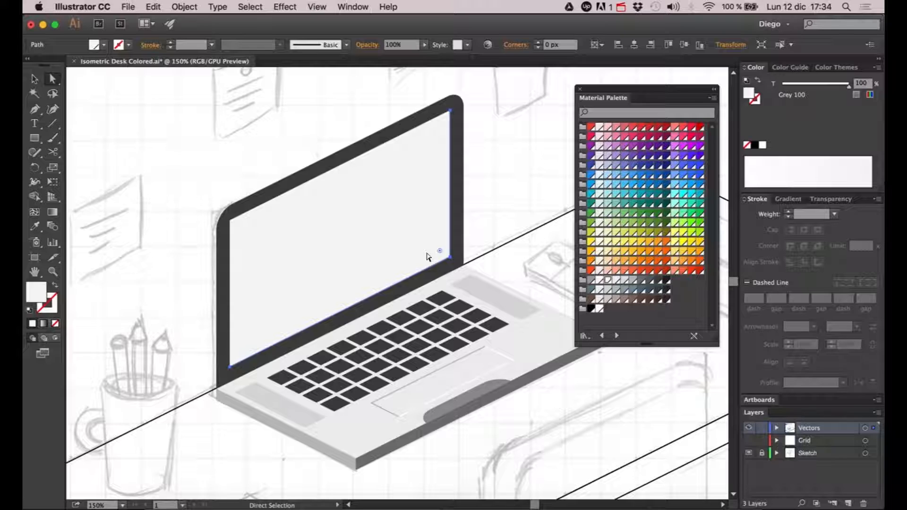
# Fill the upper-left triangle of the laptop's screen with Grey 50 to suggest a reflection
pyautogui.press('super+shift+a')
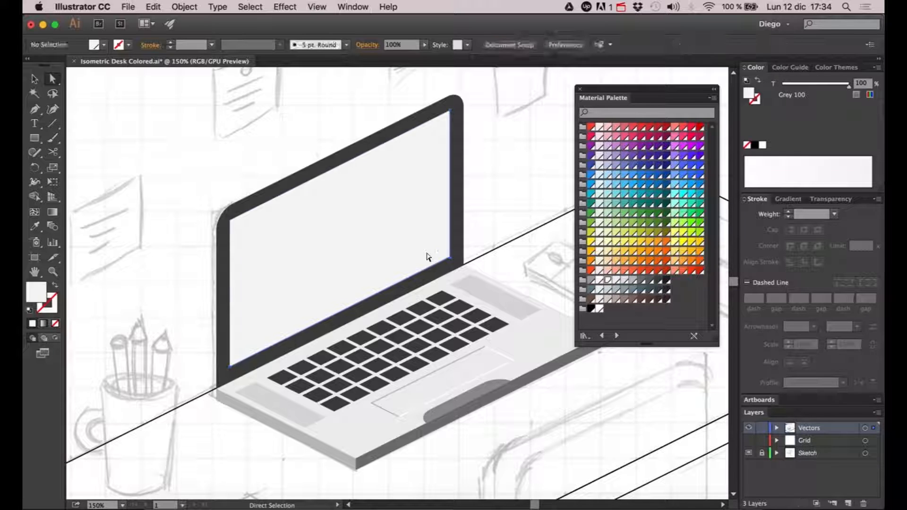
pyautogui.click(284, 215)
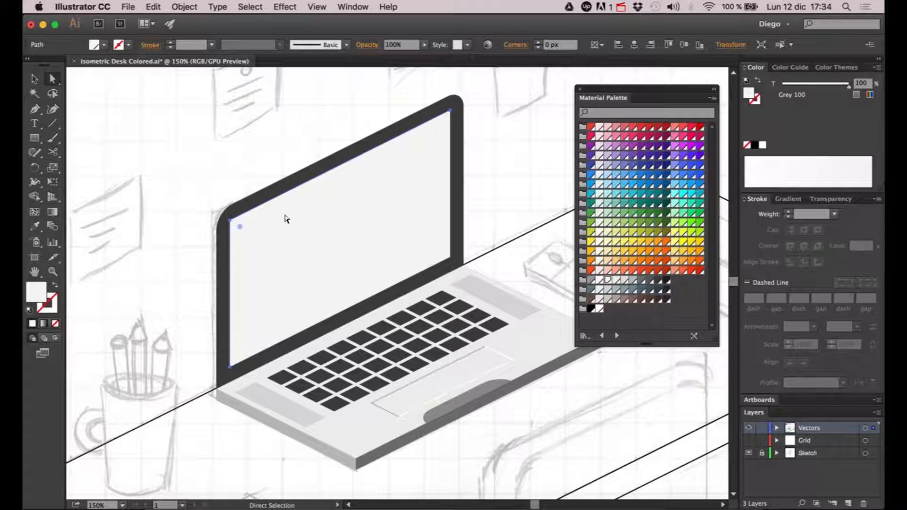
pyautogui.click(600, 280)
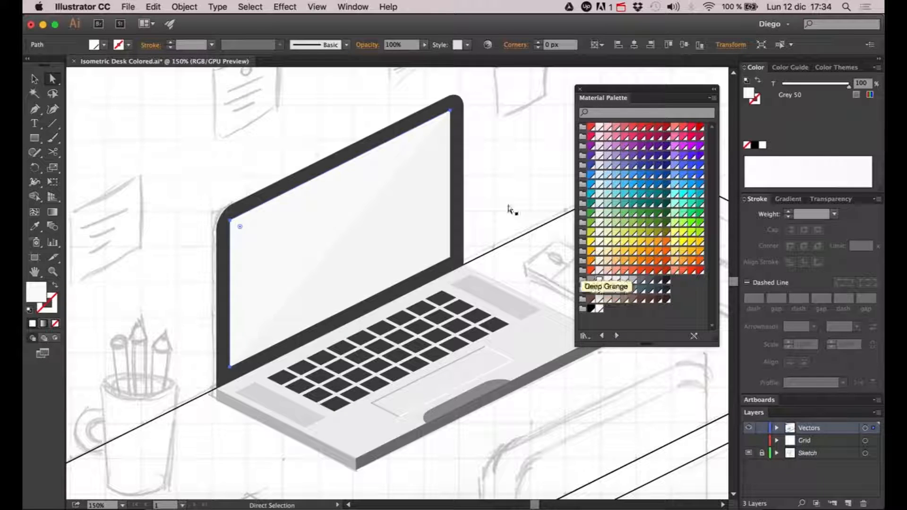
pyautogui.click(499, 177)
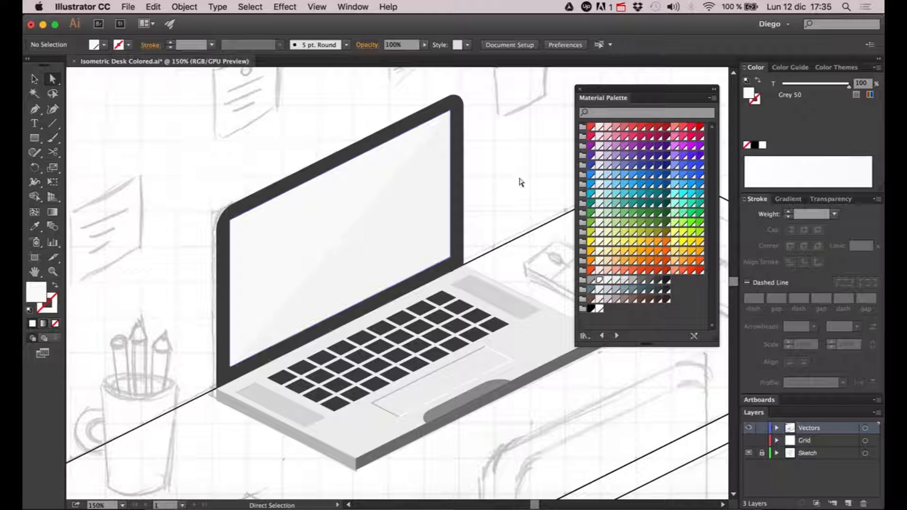
pyautogui.press('space')
pyautogui.moveTo(519, 178); pyautogui.dragTo(492, 184)
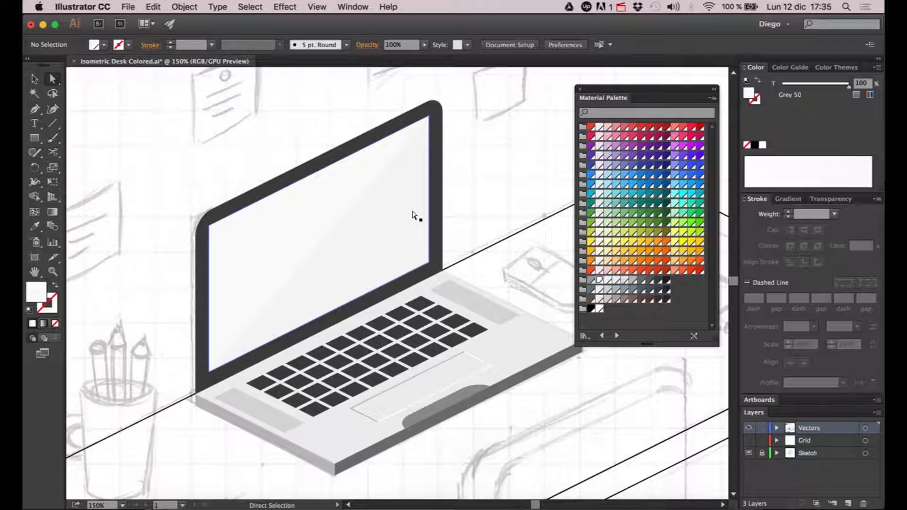
# Give the laptop's screen frame a Grey 400 stroke sampled from the side face of the laptop base
pyautogui.press('alt')
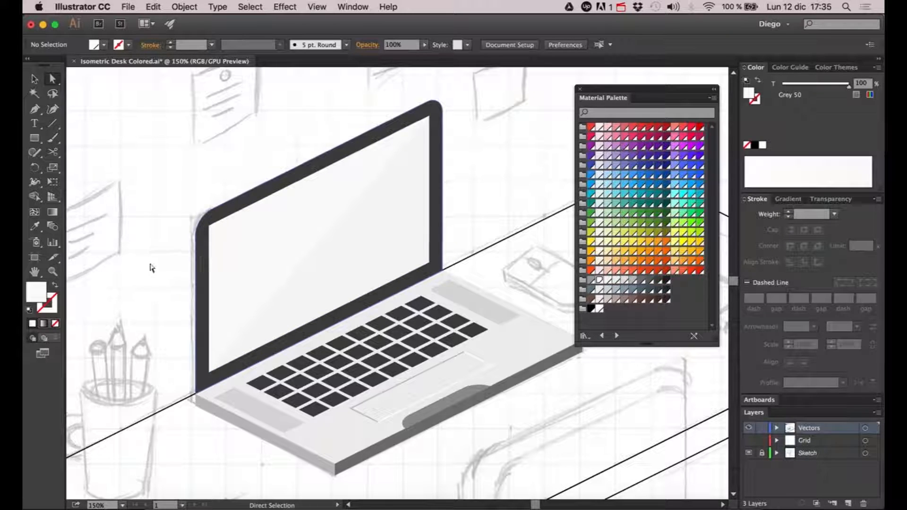
pyautogui.scroll(3, 186, 256)
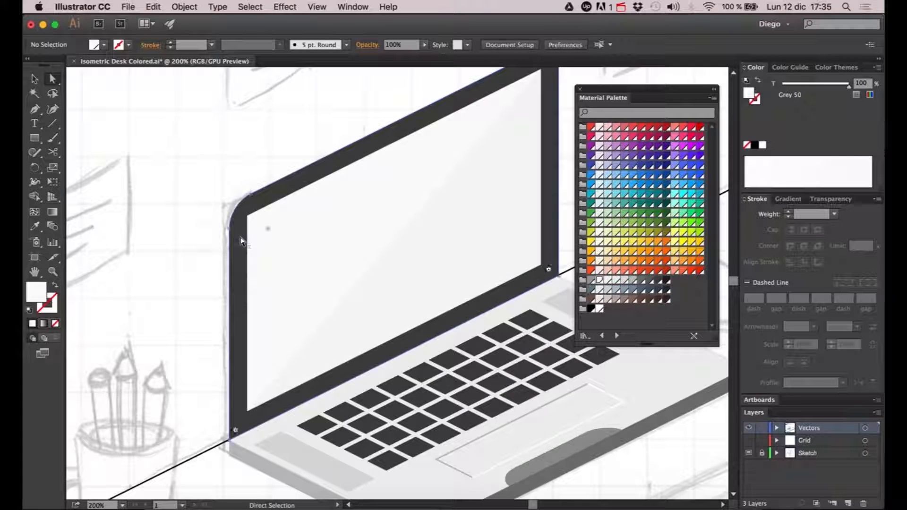
pyautogui.click(242, 241)
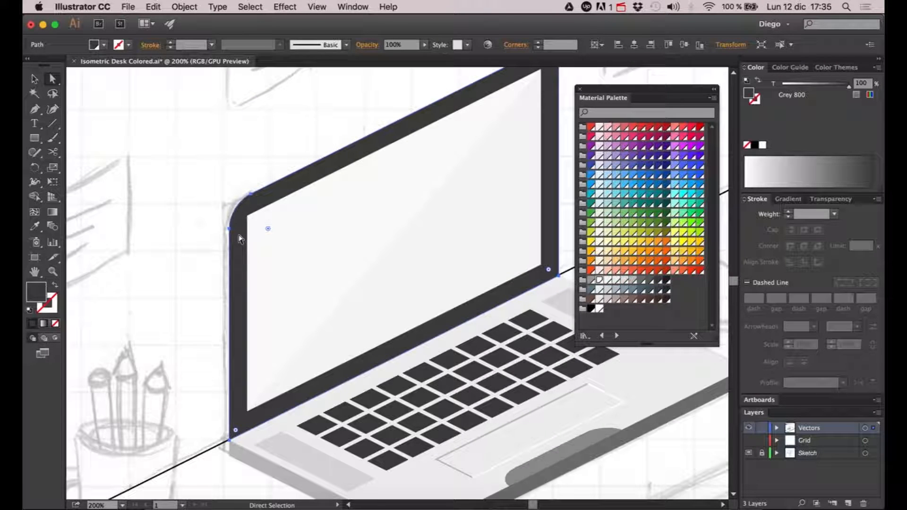
pyautogui.press('space')
pyautogui.moveTo(229, 239)
pyautogui.mouseDown()
pyautogui.moveTo(249, 247)
pyautogui.moveTo(197, 243)
pyautogui.mouseUp()
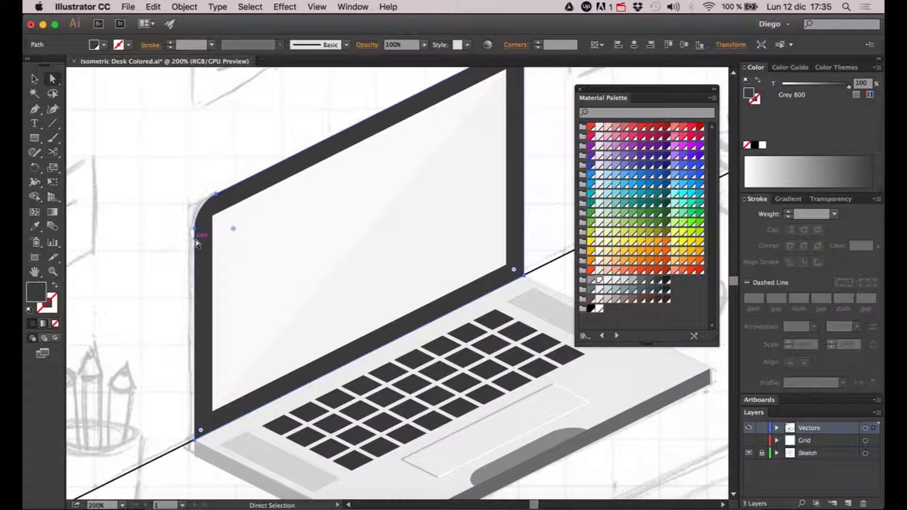
pyautogui.press('x')
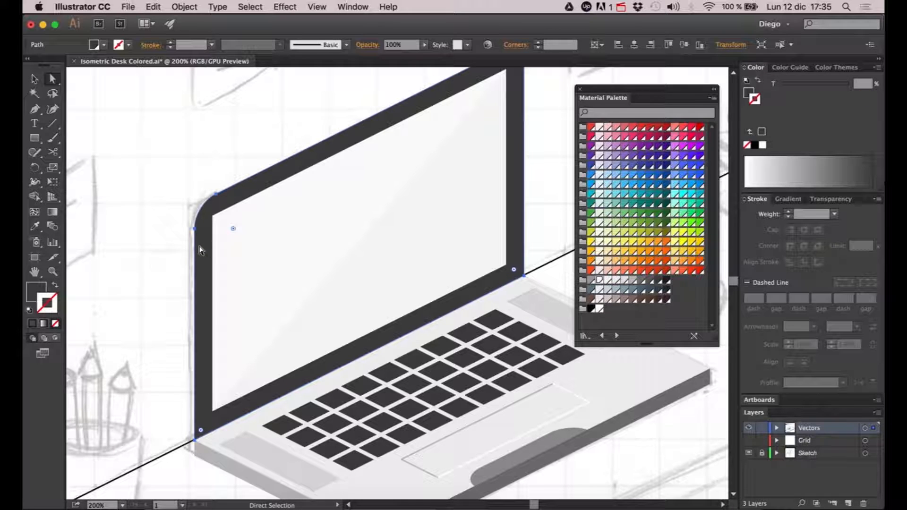
pyautogui.click(223, 434)
pyautogui.press('i')
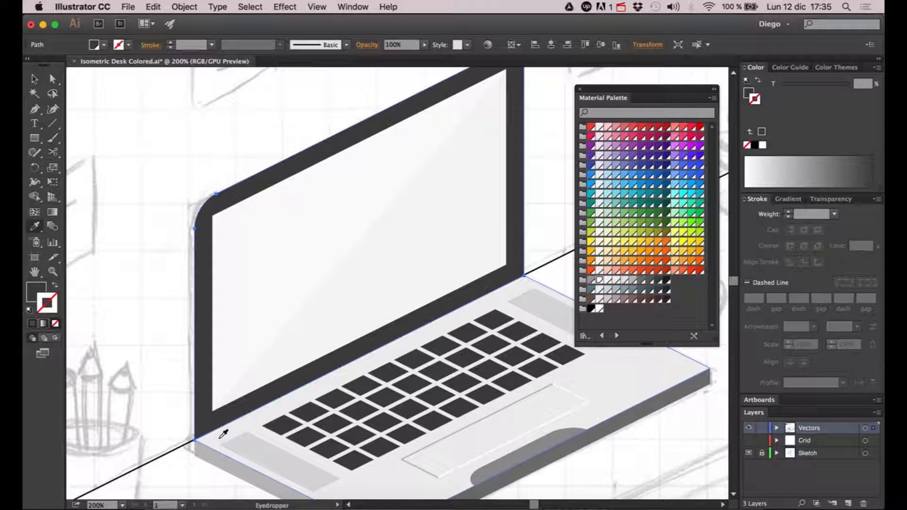
pyautogui.click(223, 433)
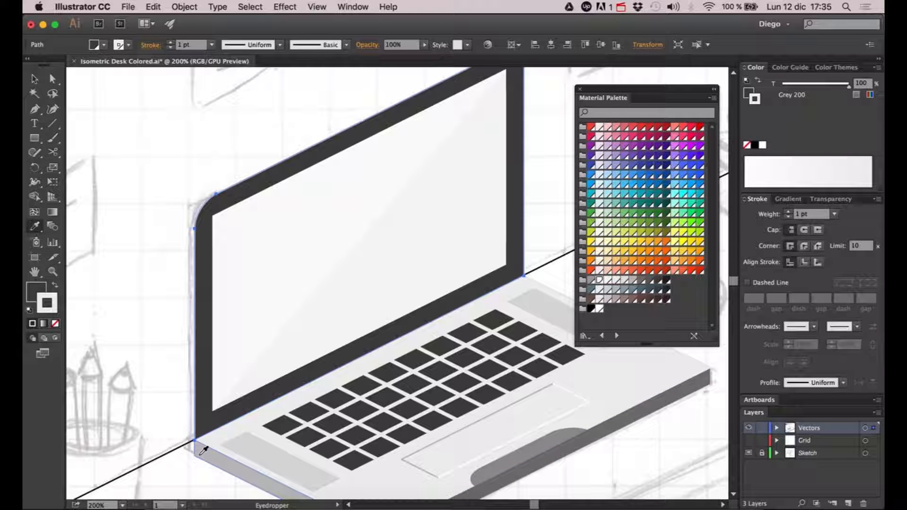
pyautogui.click(205, 447)
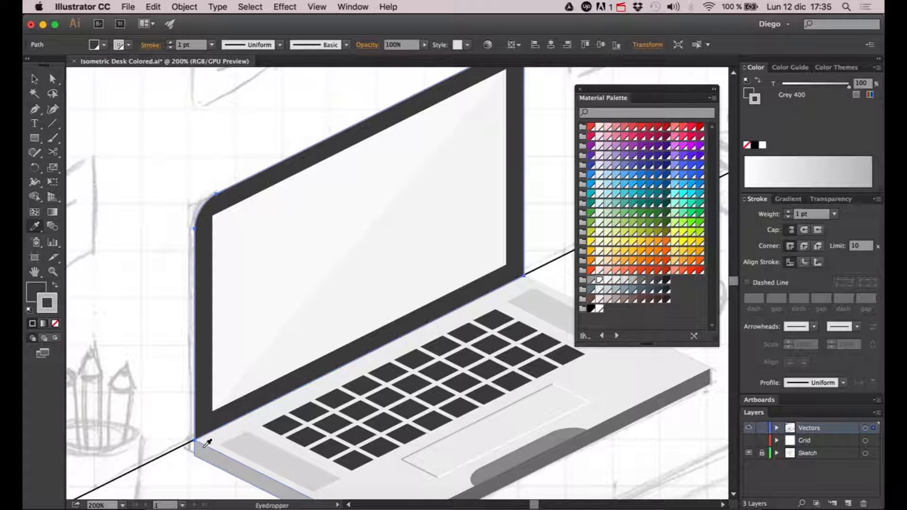
# Set the screen frame's stroke weight to 2 pt and align the stroke to the outside
pyautogui.click(789, 212)
pyautogui.click(789, 213)
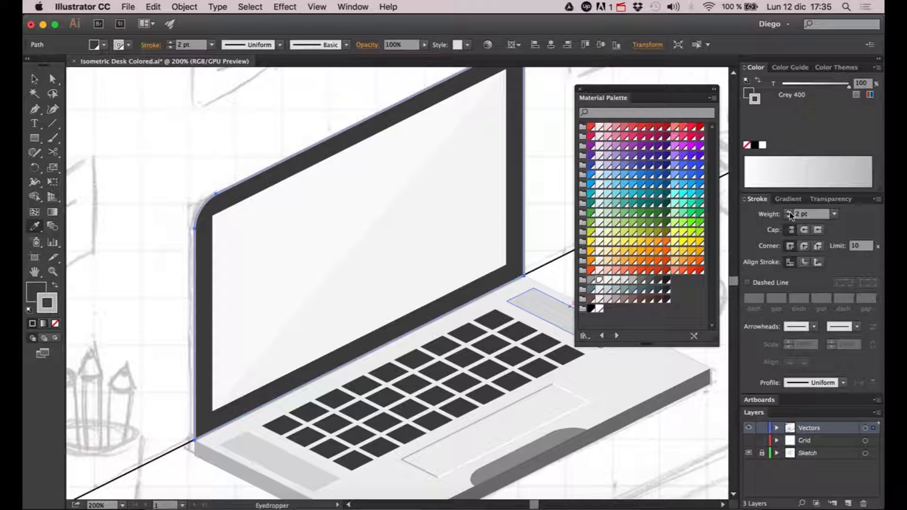
pyautogui.click(815, 264)
pyautogui.press('v')
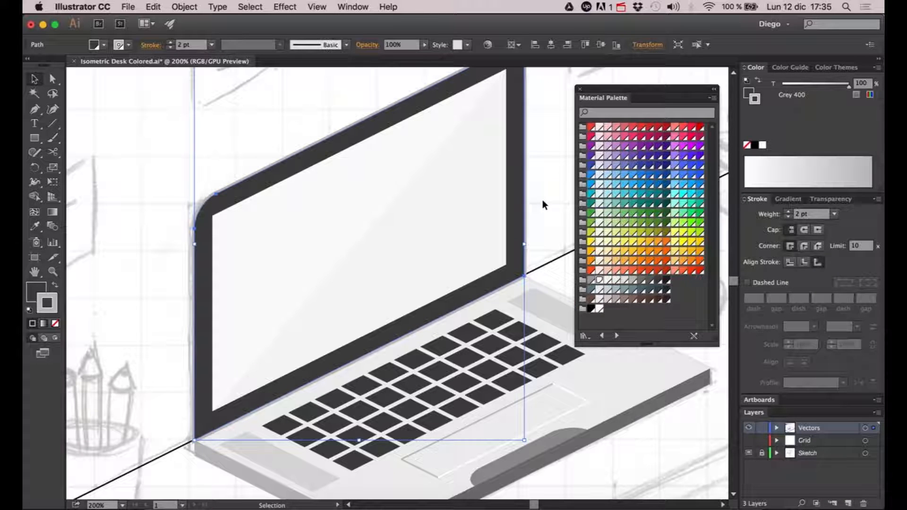
pyautogui.click(542, 199)
pyautogui.moveTo(537, 197); pyautogui.dragTo(529, 233)
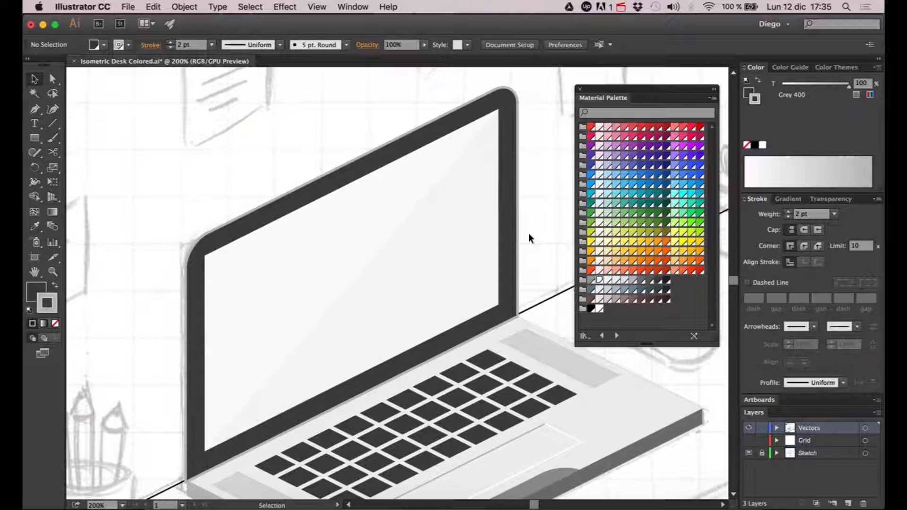
# Send the grouped laptop lid, with its frame, screen and webcam, to the back of the stacking order
pyautogui.scroll(-1, 528, 234)
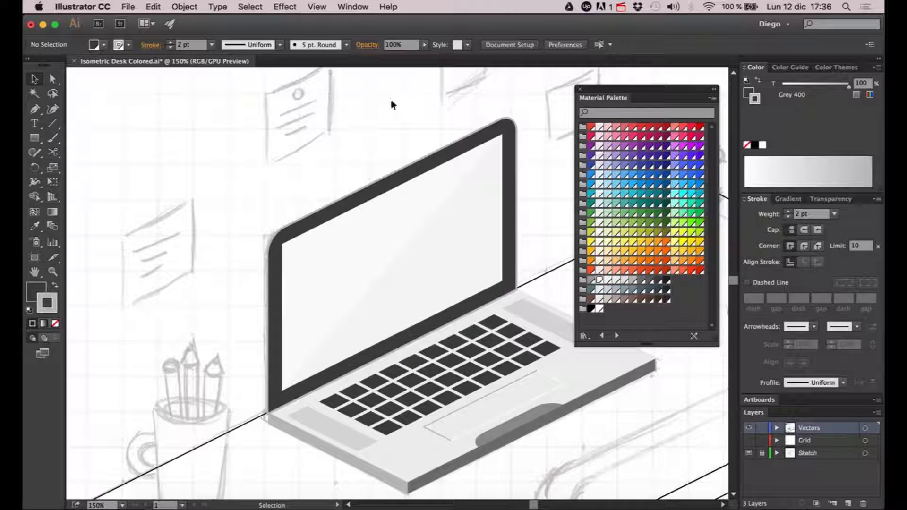
pyautogui.moveTo(358, 129); pyautogui.dragTo(524, 226)
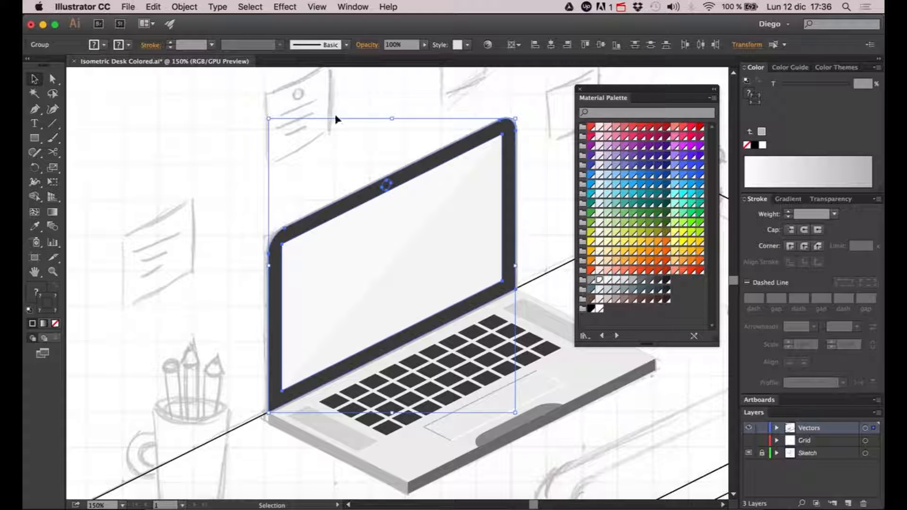
pyautogui.click(190, 7)
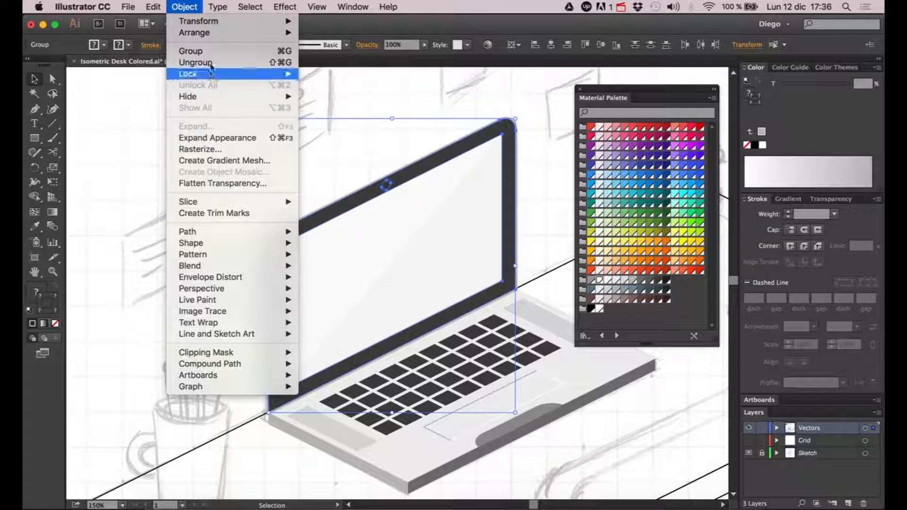
pyautogui.moveTo(203, 32)
pyautogui.click(333, 66)
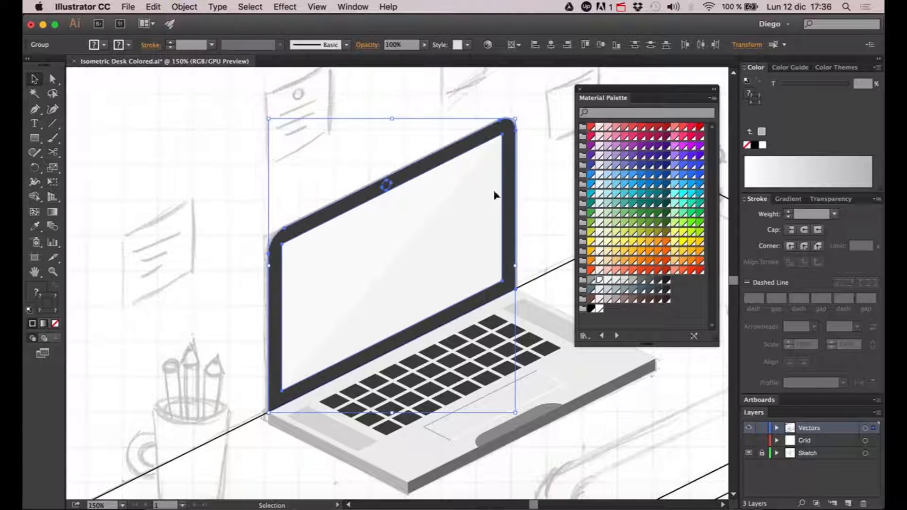
pyautogui.click(533, 163)
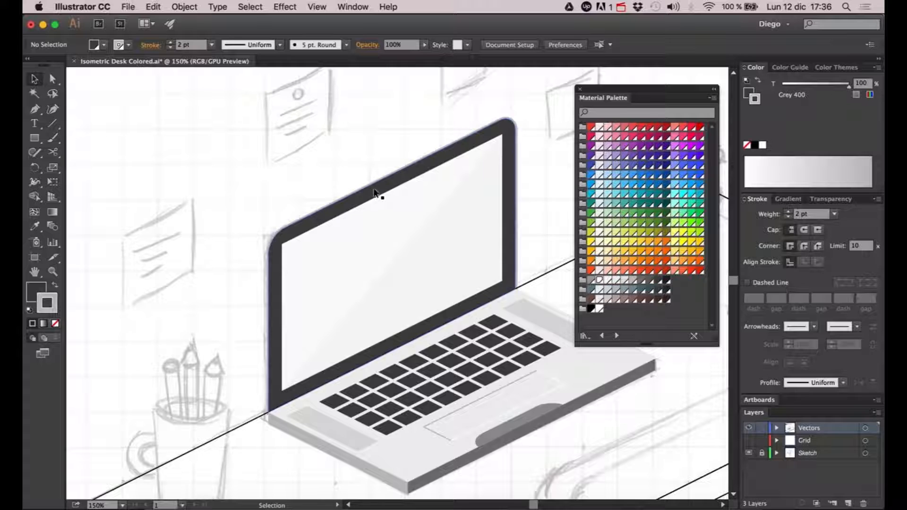
# Lock the laptop lid's frame and screen group, leaving the webcam circle separate
pyautogui.click(404, 209)
pyautogui.moveTo(394, 190); pyautogui.dragTo(391, 186)
pyautogui.scroll(2, 392, 186)
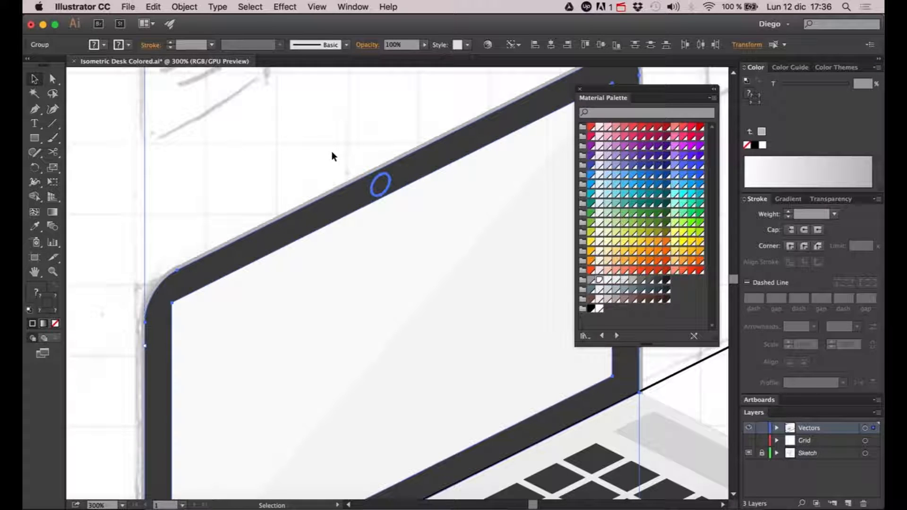
pyautogui.click(339, 161)
pyautogui.click(339, 219)
pyautogui.click(279, 178)
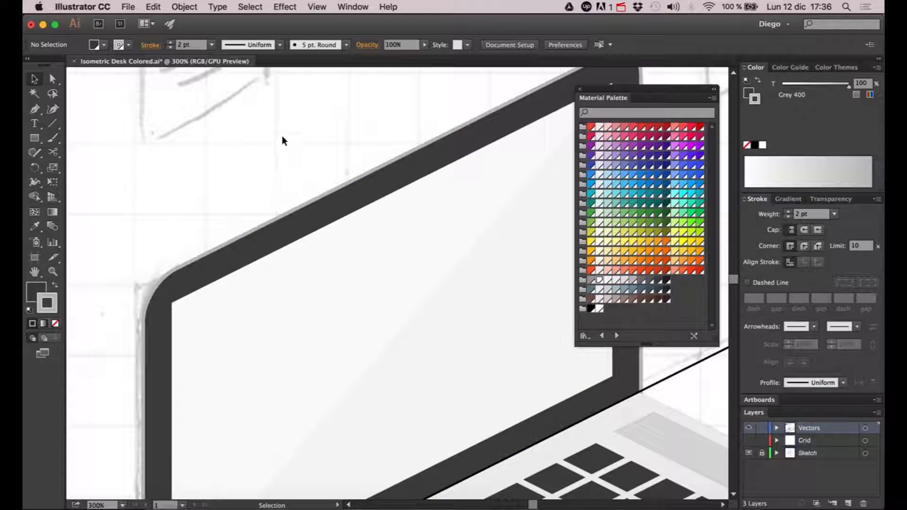
pyautogui.moveTo(287, 173); pyautogui.dragTo(302, 316)
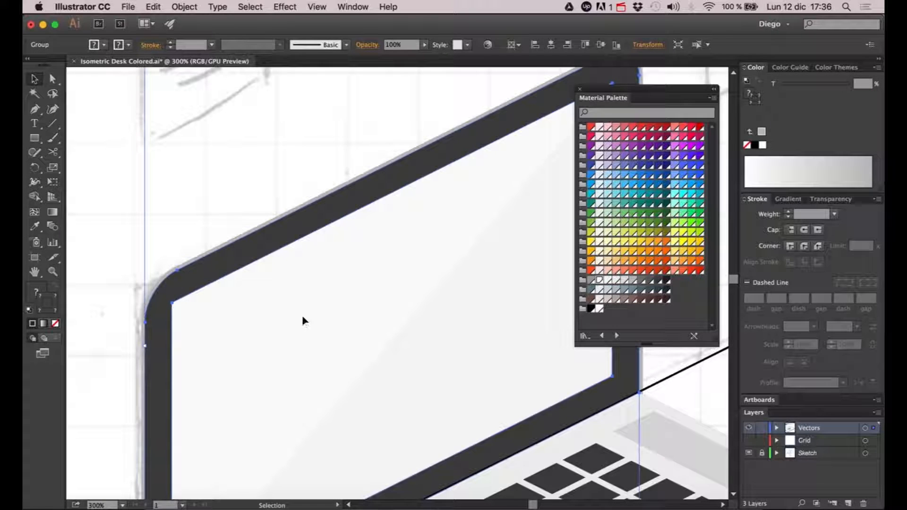
pyautogui.scroll(-1, 302, 315)
pyautogui.click(184, 6)
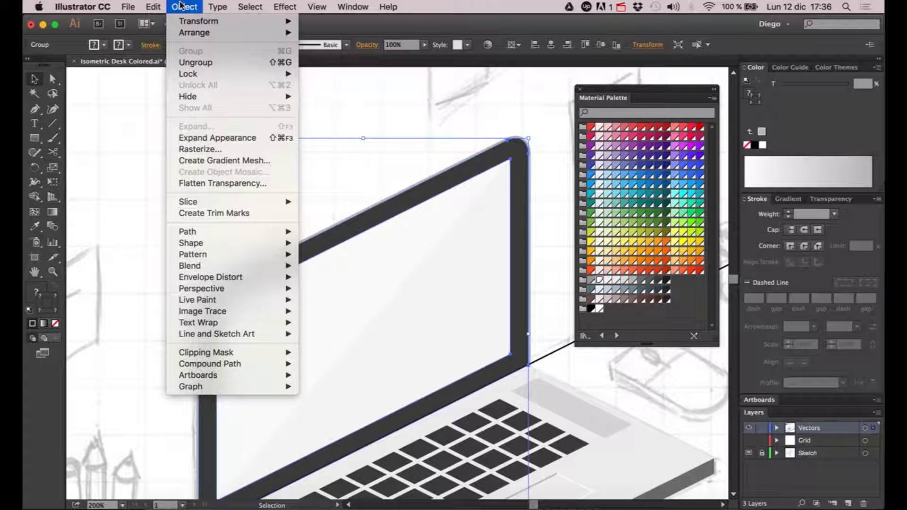
pyautogui.moveTo(191, 74)
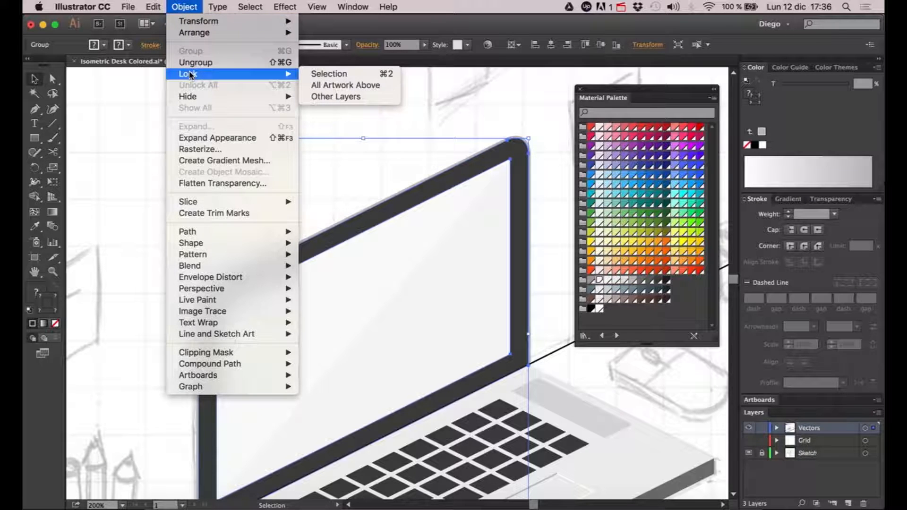
pyautogui.click(345, 73)
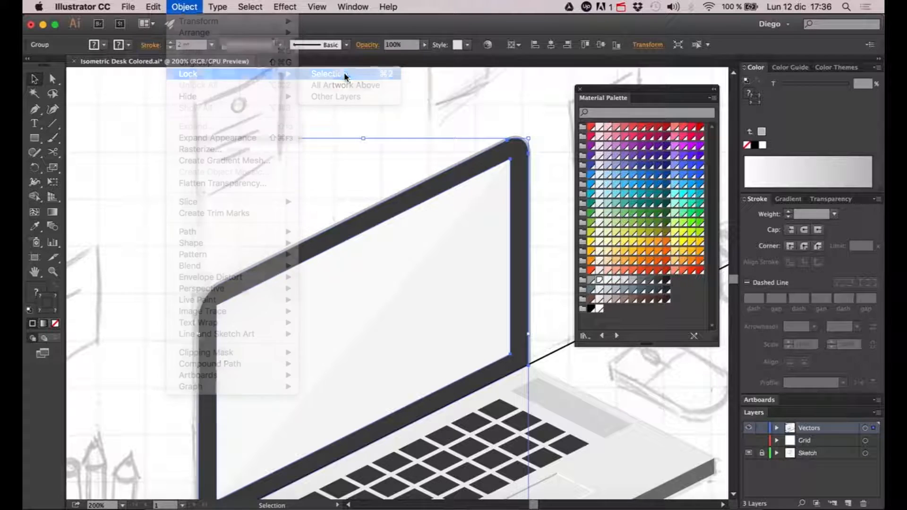
# Turn the webcam circle into a filled shape without a stroke and fill it with Grey 800
pyautogui.click(355, 228)
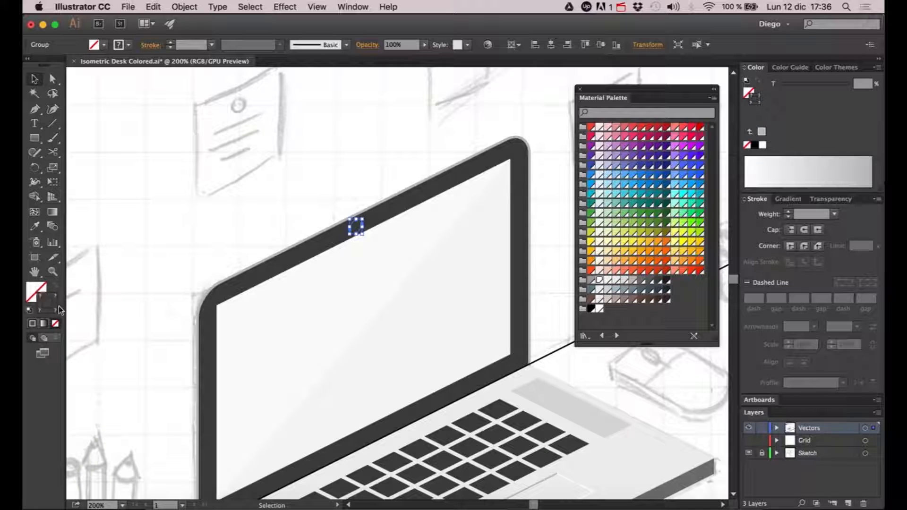
pyautogui.click(632, 282)
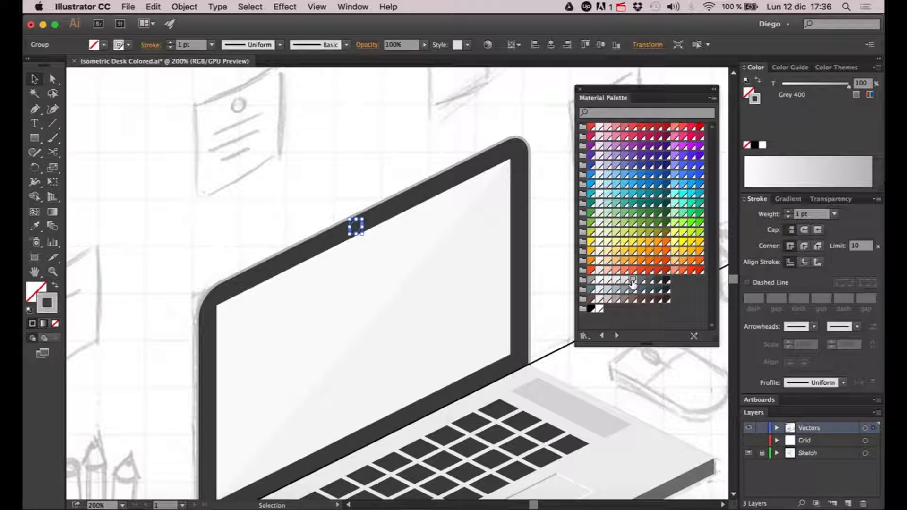
pyautogui.click(54, 286)
pyautogui.click(40, 298)
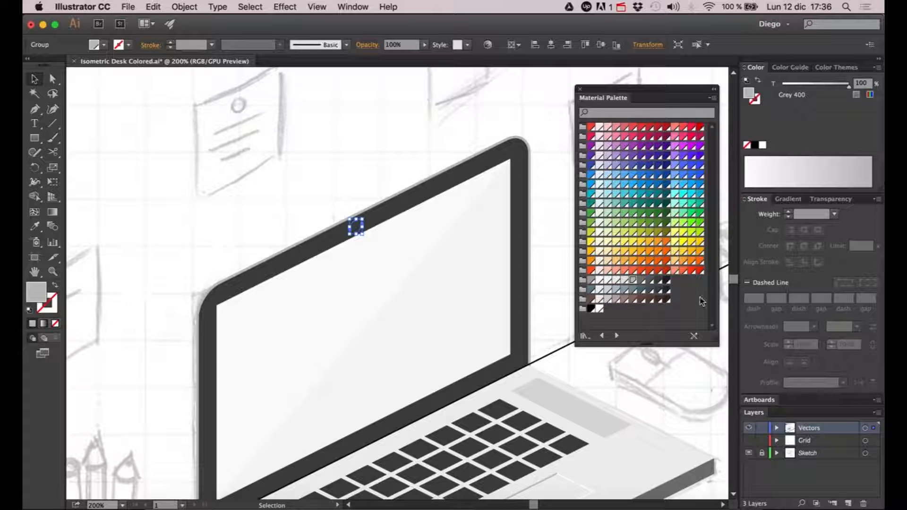
pyautogui.click(654, 282)
pyautogui.click(658, 283)
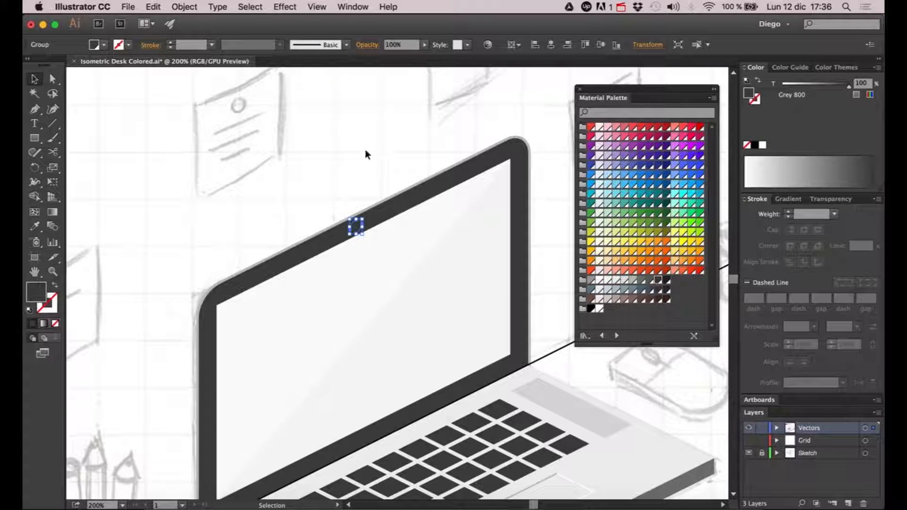
# Bring the webcam circle to the front of the stacking order and fill it with Grey 700
pyautogui.scroll(2, 349, 239)
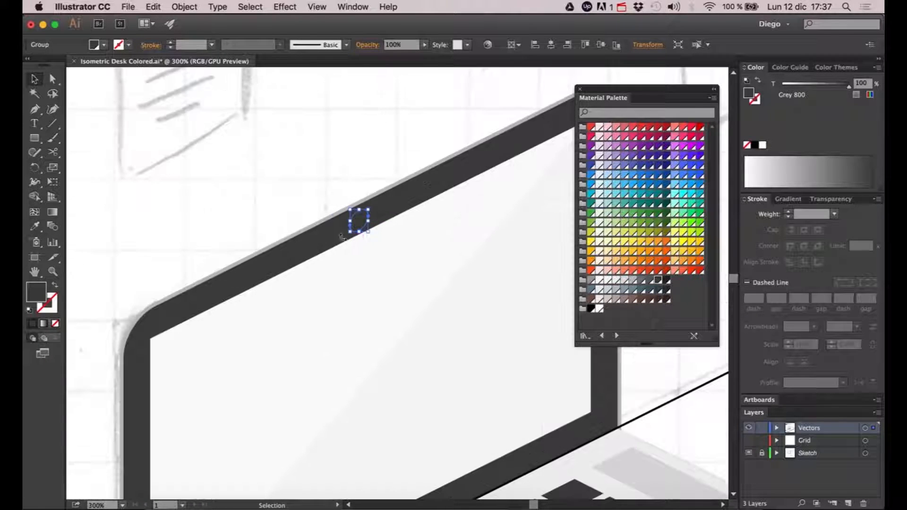
pyautogui.click(185, 6)
pyautogui.moveTo(193, 34)
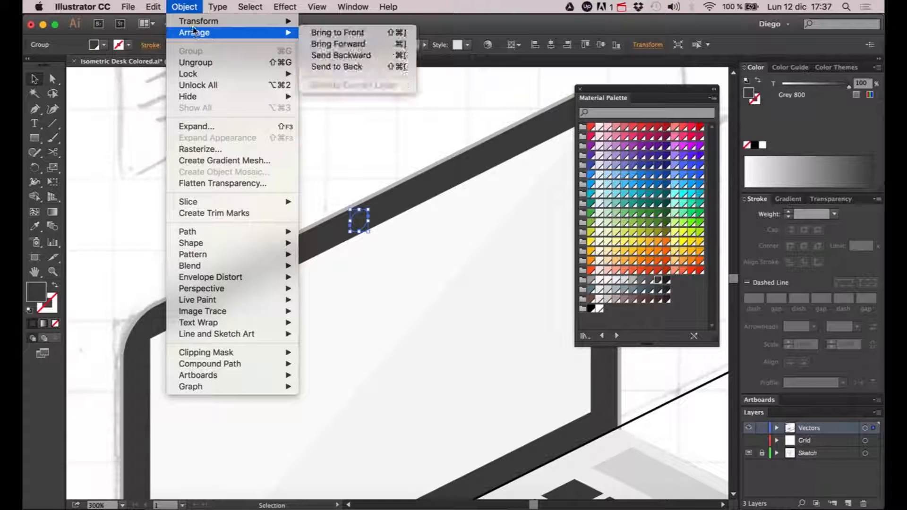
pyautogui.click(339, 33)
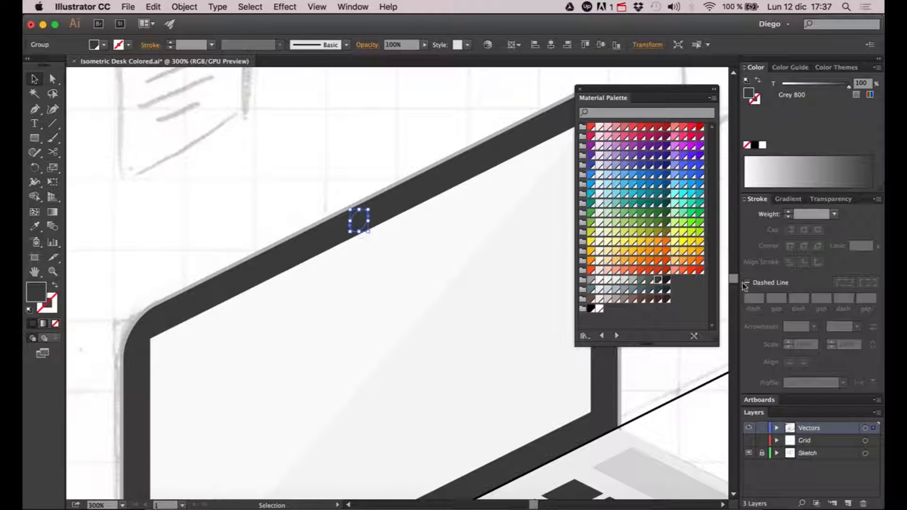
pyautogui.click(649, 280)
pyautogui.click(292, 193)
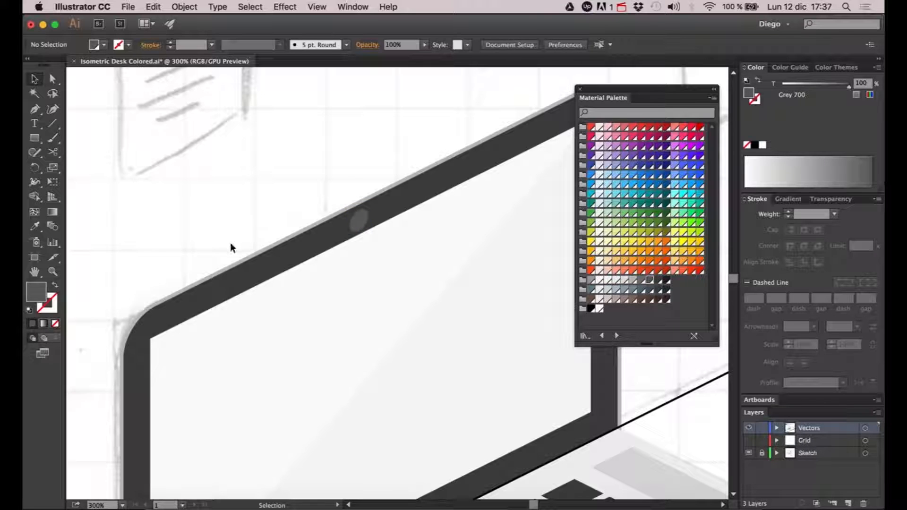
pyautogui.moveTo(231, 244); pyautogui.dragTo(202, 238)
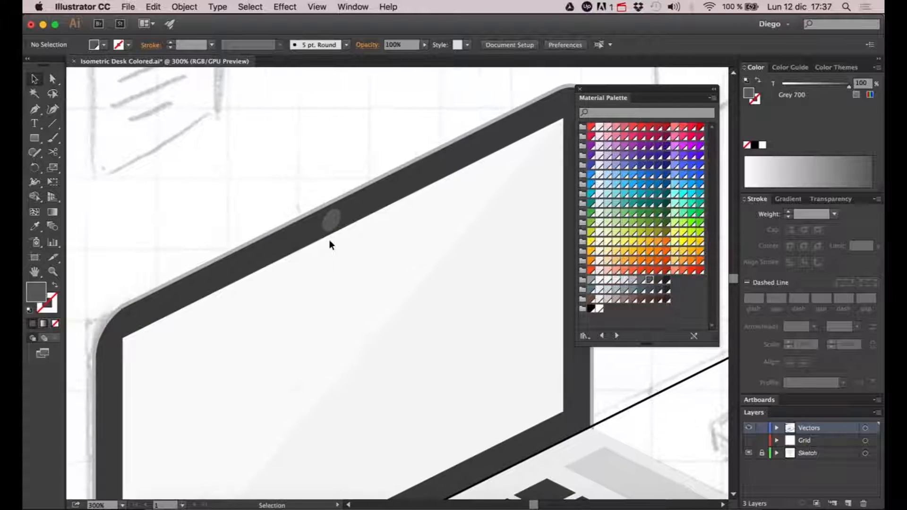
# Duplicate the webcam ellipse in place and shrink the copy proportionally about its centre to roughly 60% of its size
pyautogui.press('a')
pyautogui.scroll(2, 326, 224)
pyautogui.scroll(3, 328, 225)
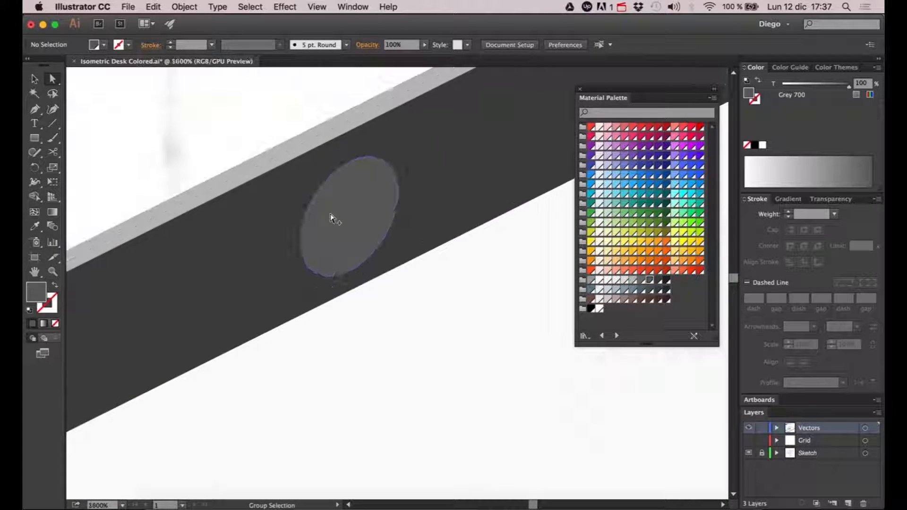
pyautogui.moveTo(333, 217); pyautogui.dragTo(333, 240)
pyautogui.press('v')
pyautogui.click(335, 240)
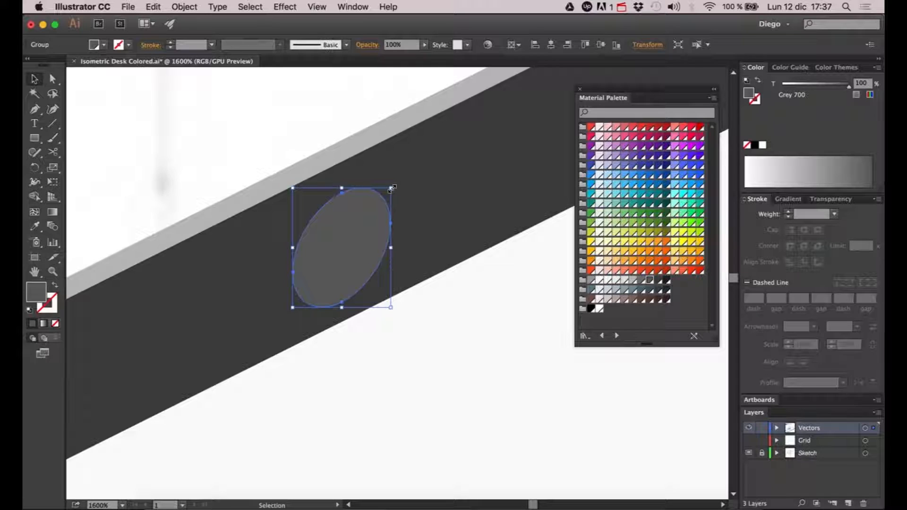
pyautogui.moveTo(391, 189); pyautogui.dragTo(372, 212)
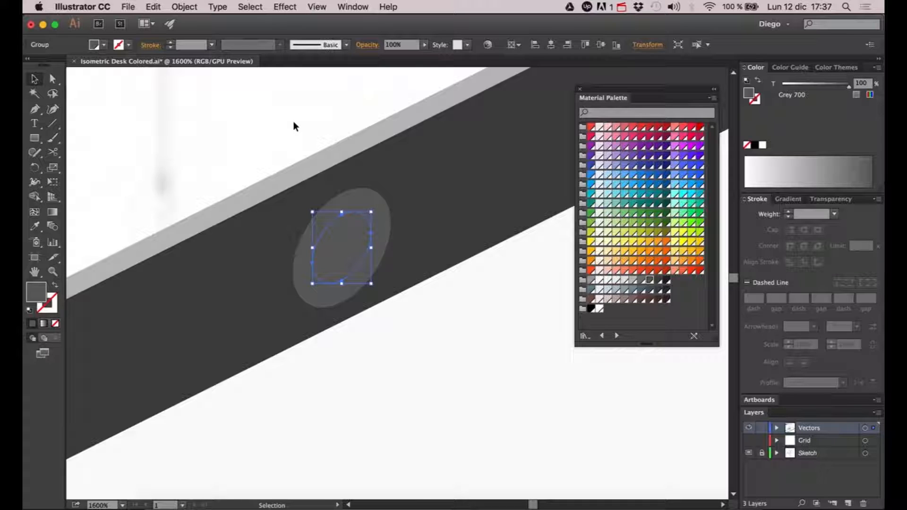
# Fill the smaller inner webcam ellipse with Grey 800 to form the lens
pyautogui.click(658, 281)
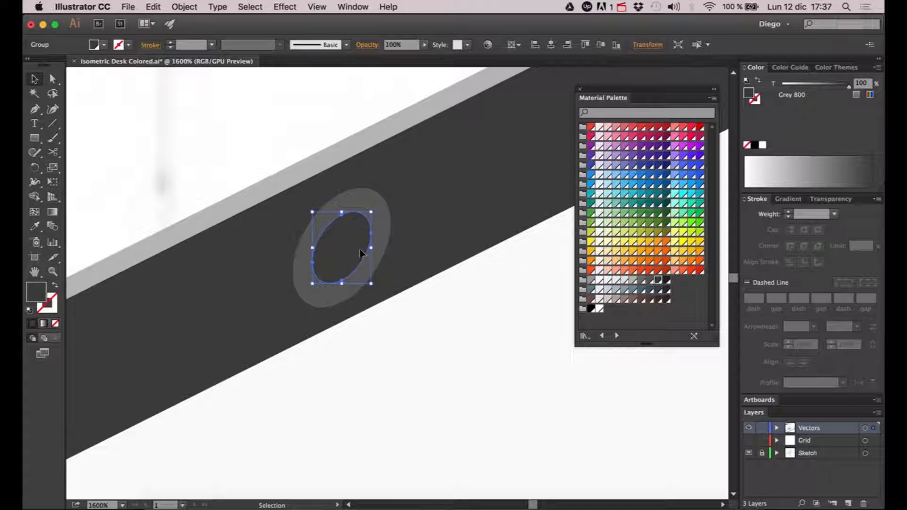
pyautogui.click(305, 143)
pyautogui.keyDown('alt'); pyautogui.scroll(-4, 299, 147); pyautogui.keyUp('alt')
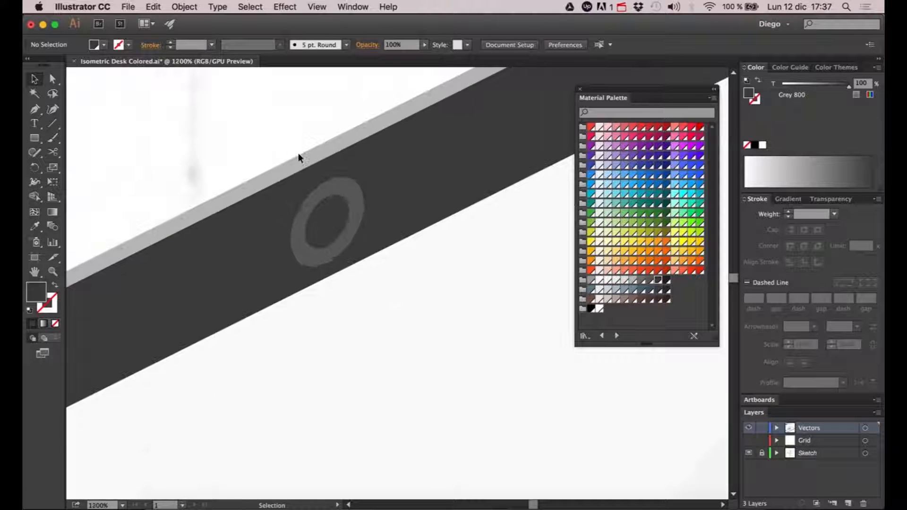
pyautogui.scroll(-3, 297, 158)
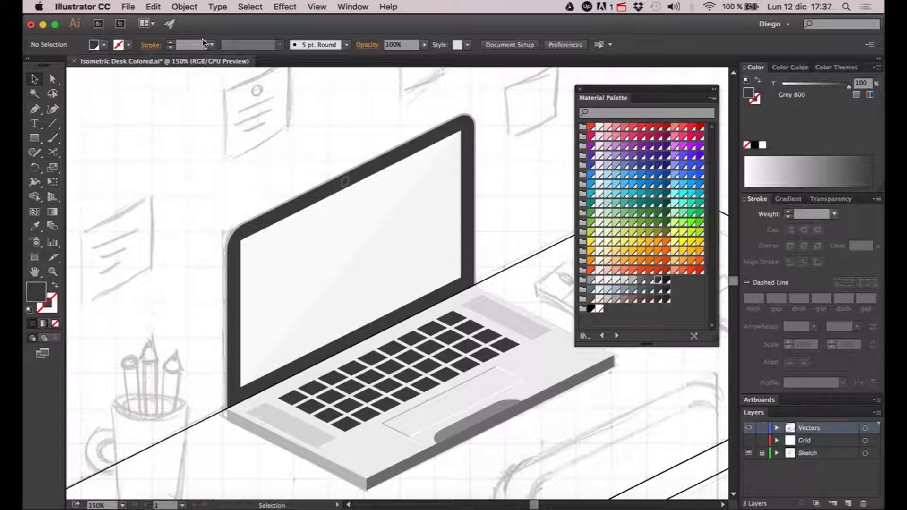
# Unlock all artwork and group the laptop lid together with both webcam ellipses
pyautogui.click(182, 7)
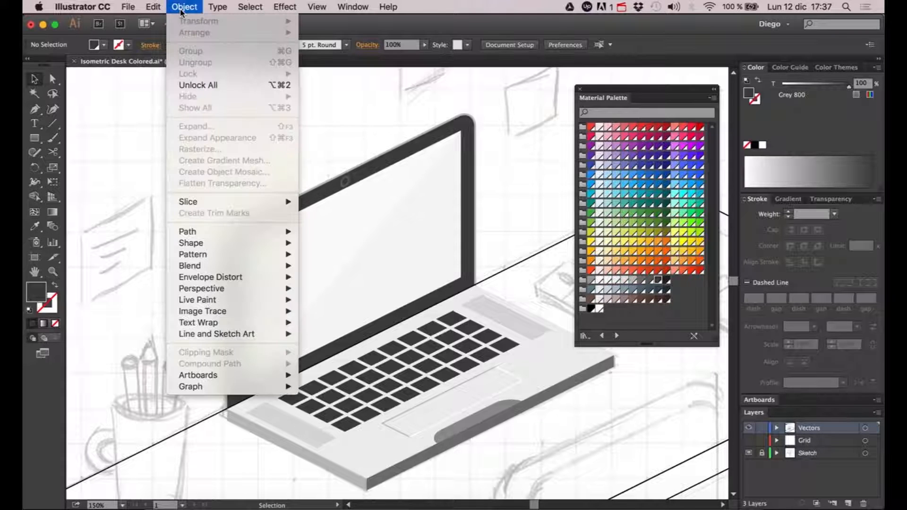
pyautogui.click(201, 84)
pyautogui.click(206, 150)
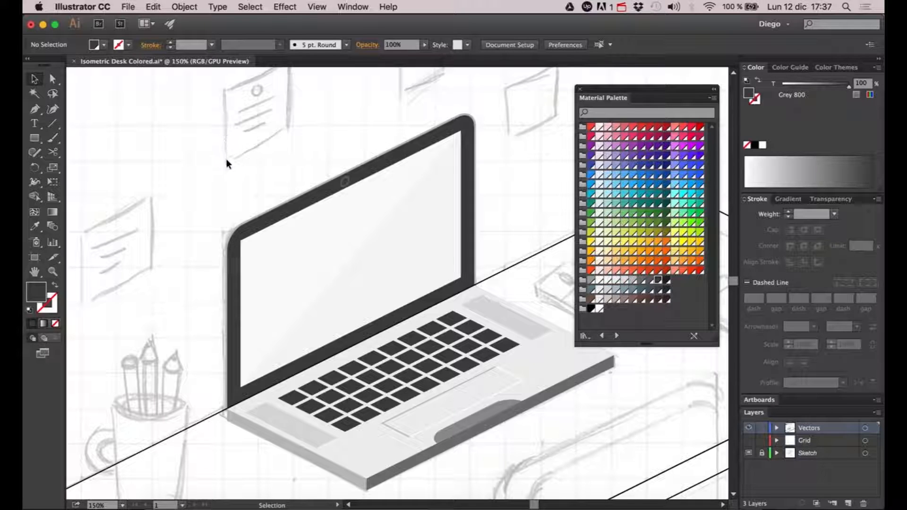
pyautogui.moveTo(214, 157); pyautogui.dragTo(404, 279)
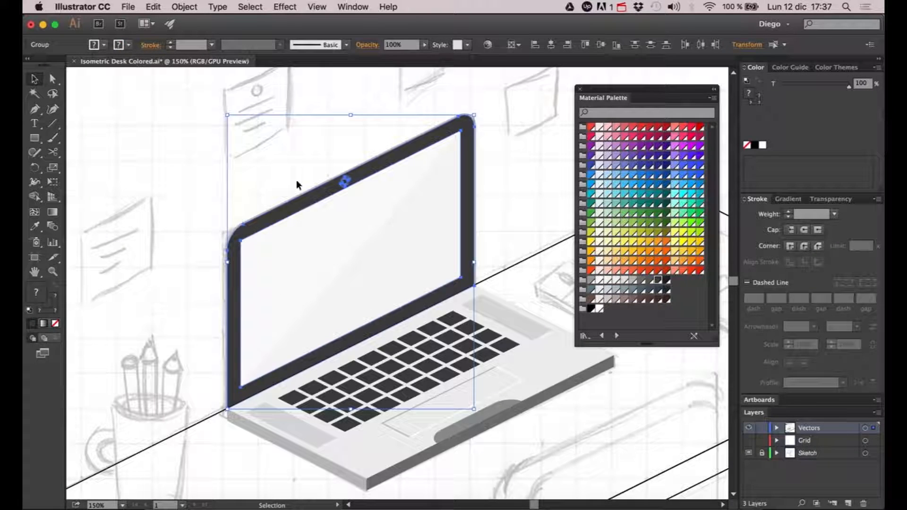
pyautogui.click(191, 7)
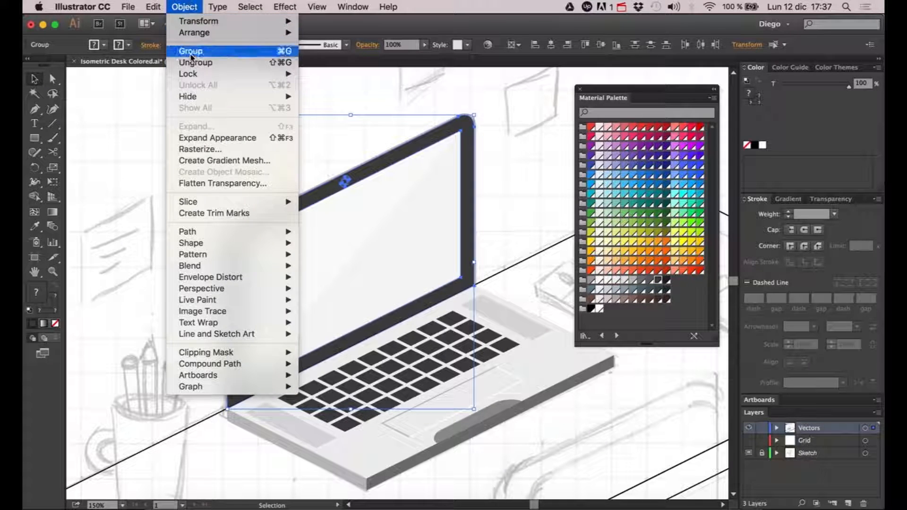
pyautogui.click(239, 49)
# Group all parts of the laptop base, including keyboard, trackpad and side faces, leaving out the lid and desk outlines
pyautogui.moveTo(397, 233); pyautogui.dragTo(314, 115)
pyautogui.click(478, 361)
pyautogui.moveTo(478, 359); pyautogui.dragTo(438, 374)
pyautogui.moveTo(267, 394); pyautogui.dragTo(523, 200)
pyautogui.moveTo(347, 211); pyautogui.dragTo(384, 215)
pyautogui.scroll(-1, 278, 260)
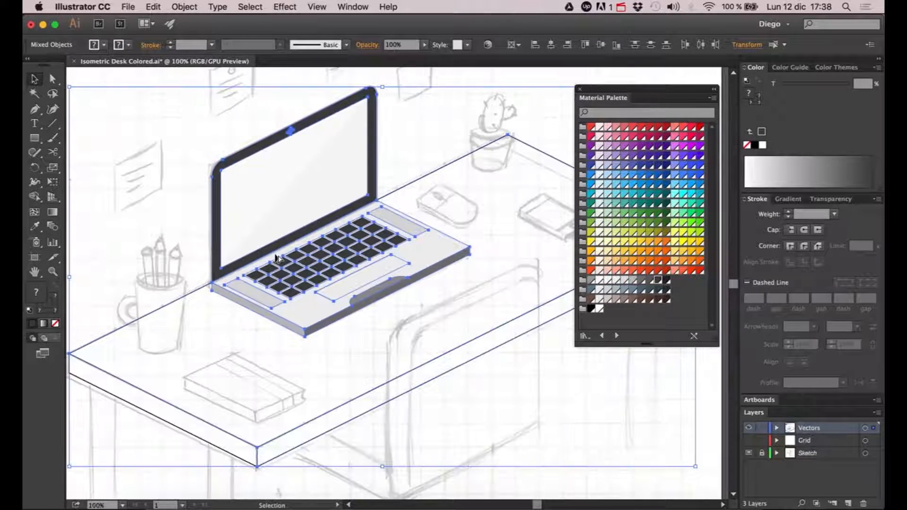
pyautogui.moveTo(255, 263); pyautogui.dragTo(277, 260)
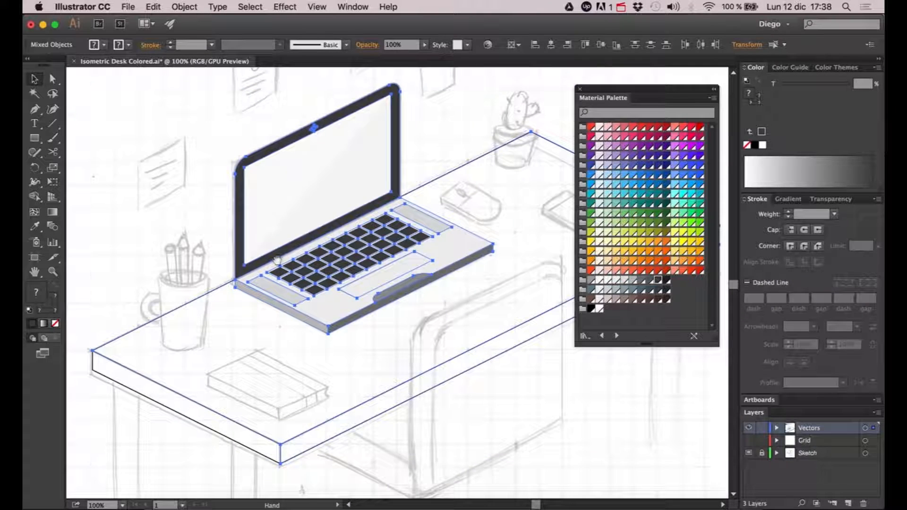
pyautogui.keyDown('shift'); pyautogui.click(220, 287); pyautogui.keyUp('shift')
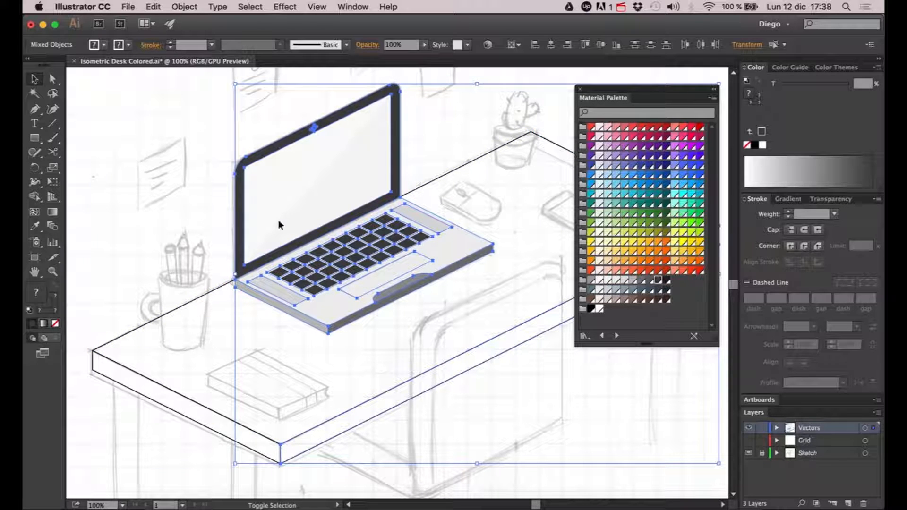
pyautogui.keyDown('shift'); pyautogui.click(278, 231); pyautogui.keyUp('shift')
pyautogui.keyDown('shift'); pyautogui.click(320, 426); pyautogui.keyUp('shift')
pyautogui.moveTo(415, 376); pyautogui.dragTo(379, 390)
pyautogui.keyDown('shift'); pyautogui.click(379, 390); pyautogui.keyUp('shift')
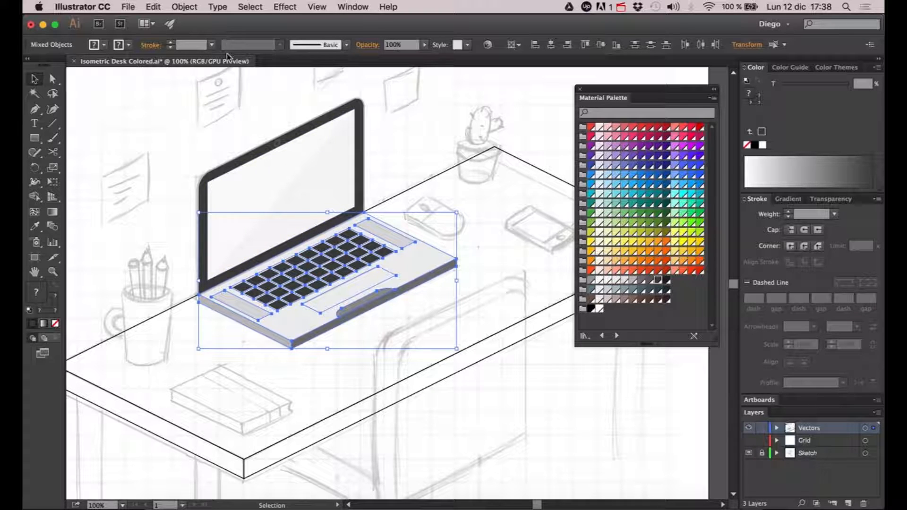
pyautogui.click(184, 6)
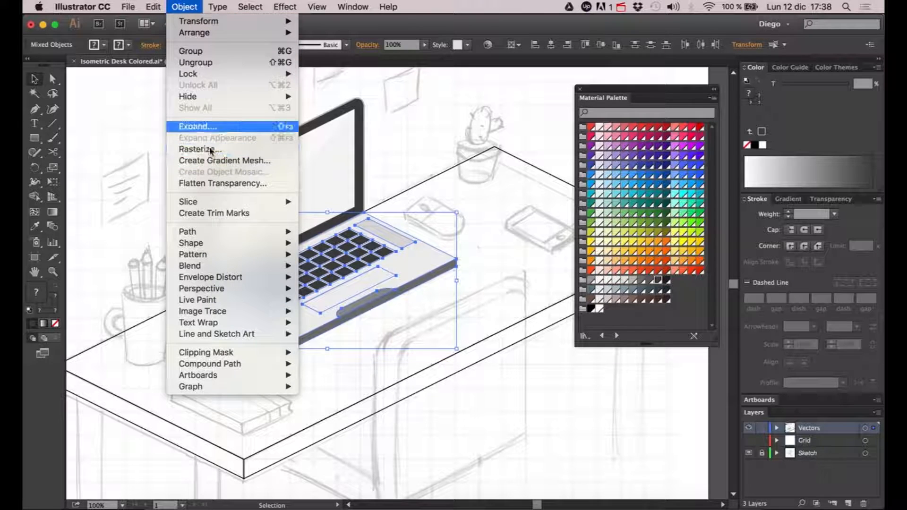
pyautogui.click(195, 51)
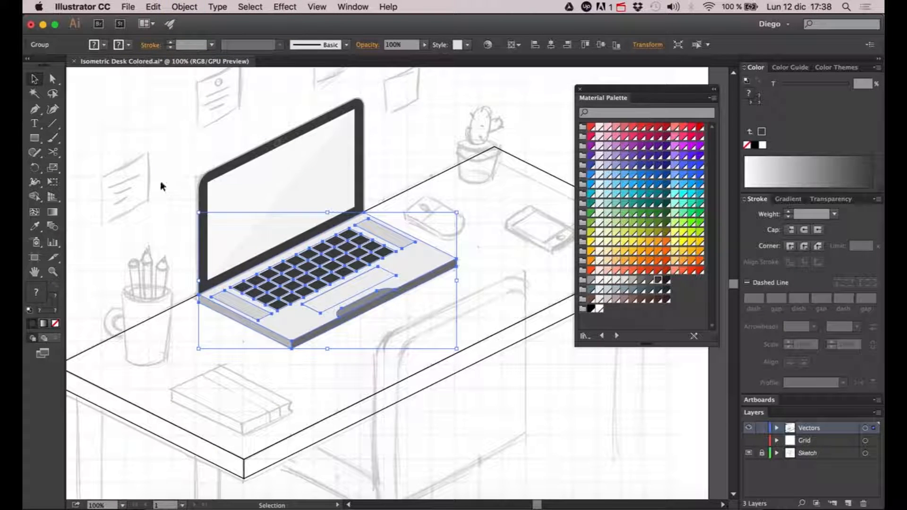
# Group the laptop base and the lid into one complete laptop object
pyautogui.click(269, 195)
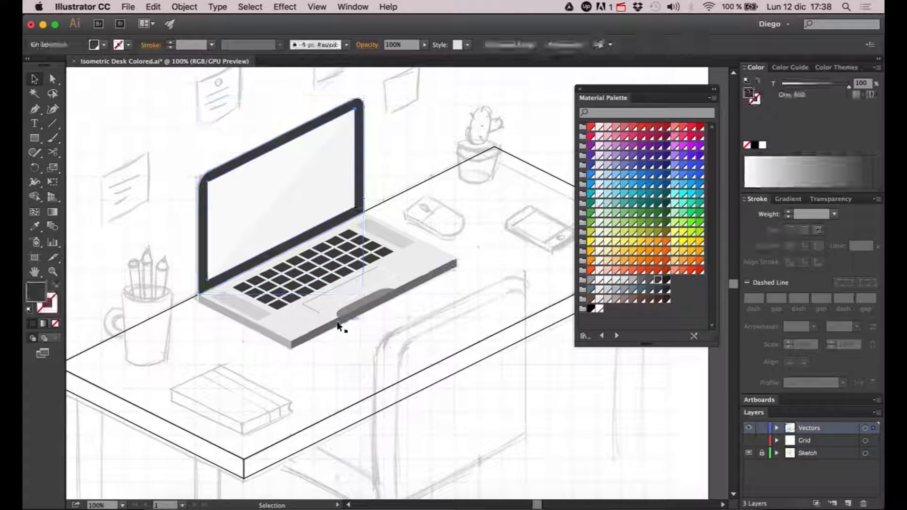
pyautogui.click(338, 327)
pyautogui.moveTo(364, 334); pyautogui.dragTo(370, 334)
pyautogui.click(355, 295)
pyautogui.keyDown('shift'); pyautogui.click(300, 197); pyautogui.keyUp('shift')
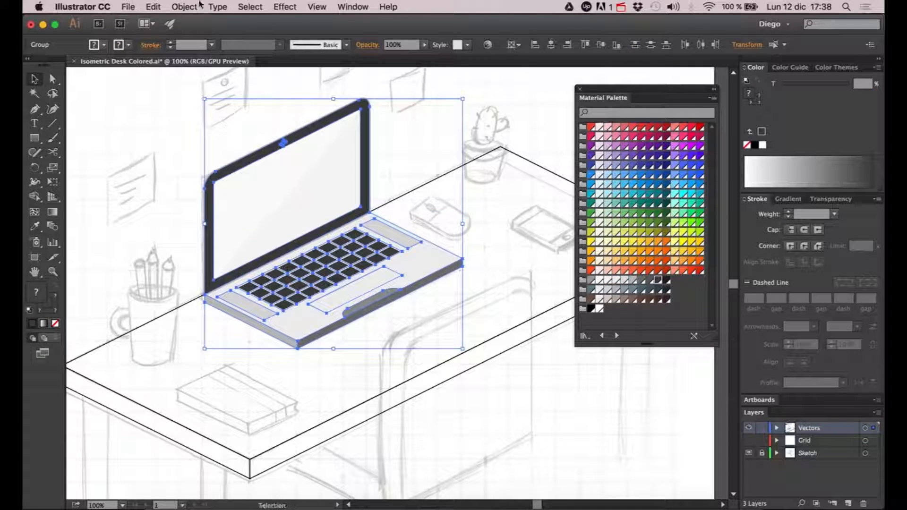
pyautogui.click(179, 7)
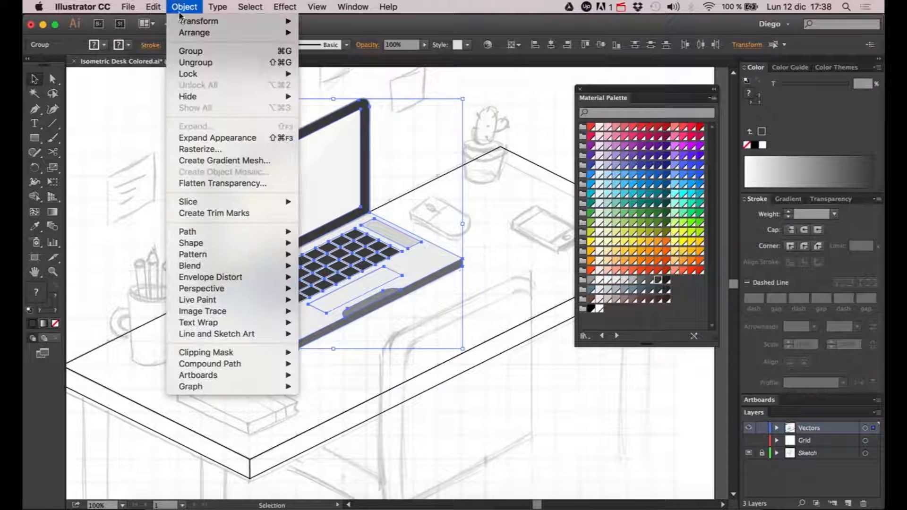
pyautogui.click(193, 51)
pyautogui.click(416, 124)
# Isolate the laptop group, bring its base in front of the lid, and leave isolation mode
pyautogui.doubleClick(350, 280)
pyautogui.moveTo(333, 284); pyautogui.dragTo(352, 289)
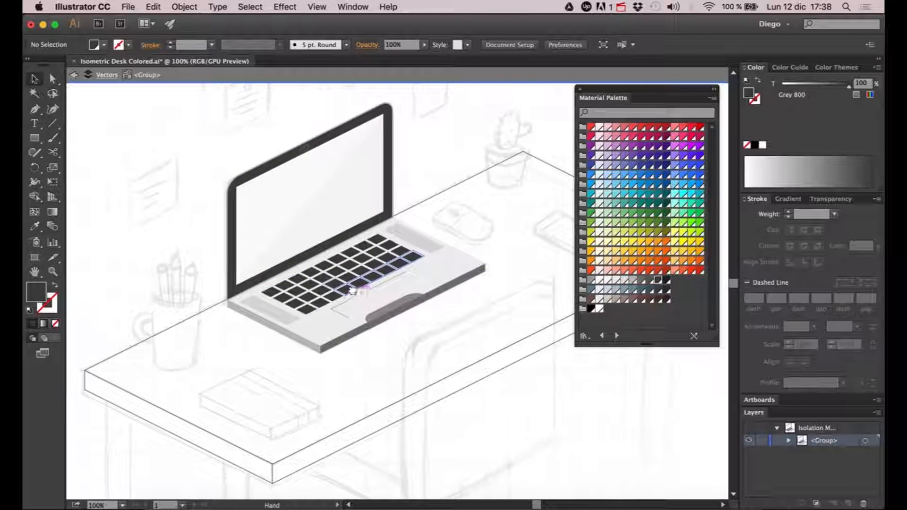
pyautogui.click(294, 303)
pyautogui.scroll(1, 295, 298)
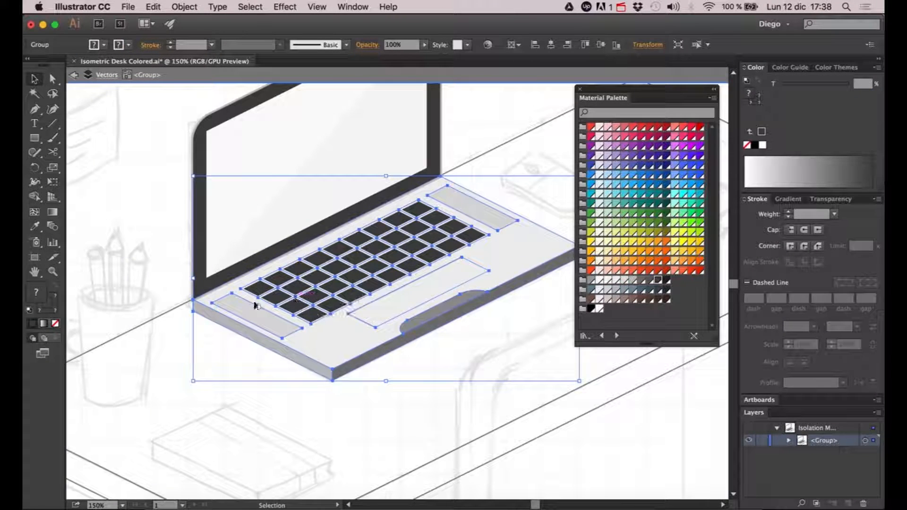
pyautogui.click(192, 7)
pyautogui.moveTo(199, 22)
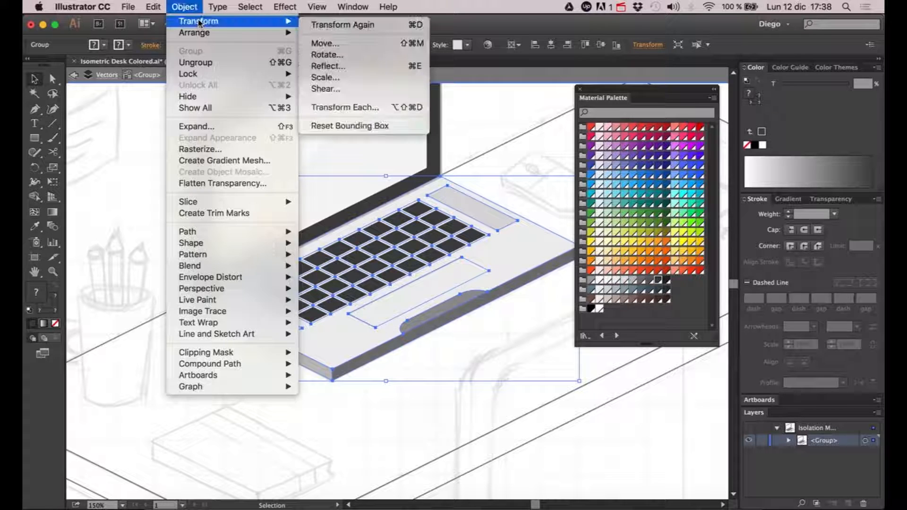
pyautogui.click(350, 34)
pyautogui.click(462, 112)
pyautogui.scroll(-1, 462, 111)
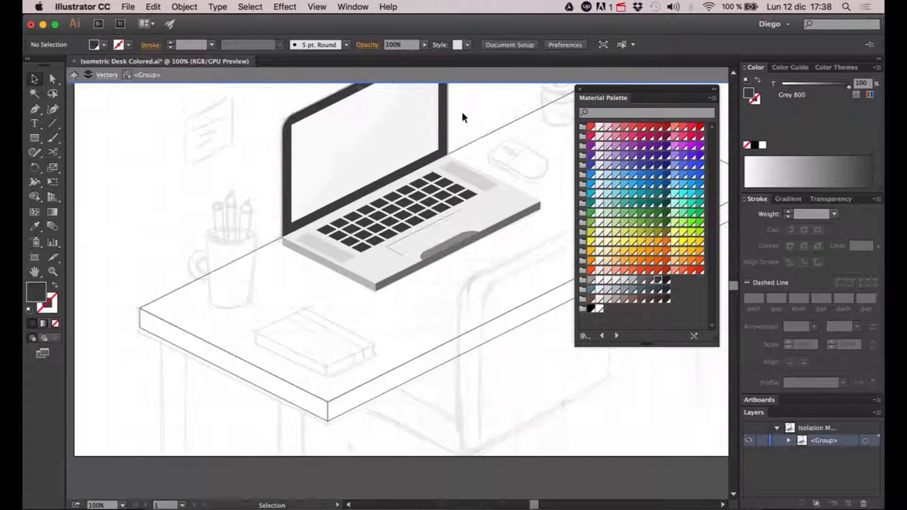
pyautogui.moveTo(460, 114); pyautogui.dragTo(421, 192)
pyautogui.doubleClick(409, 207)
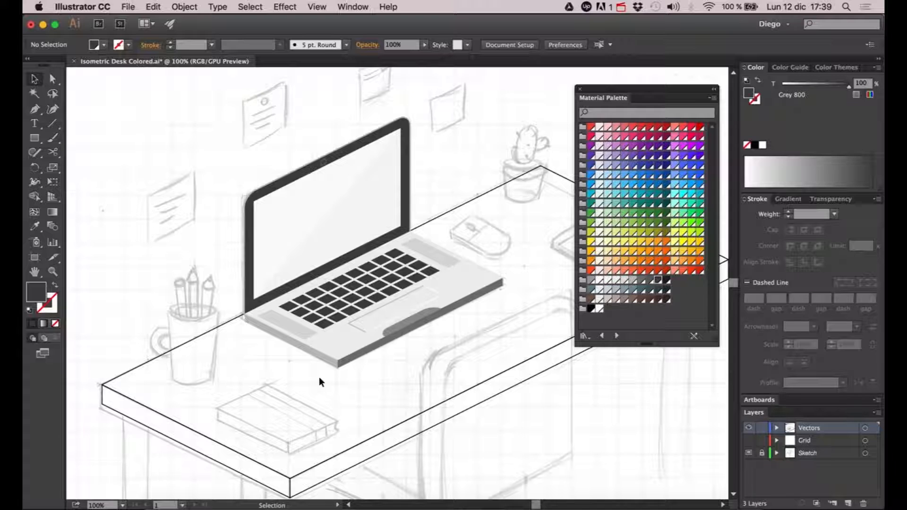
pyautogui.click(673, 506)
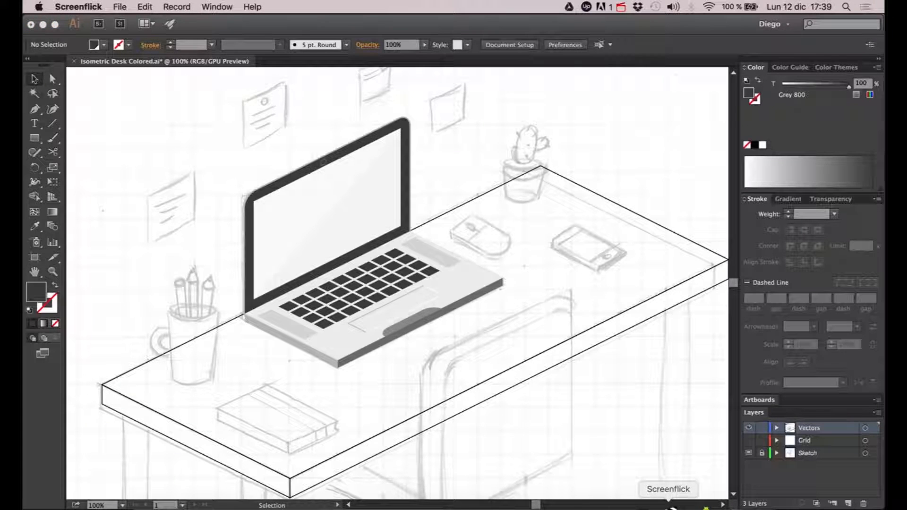